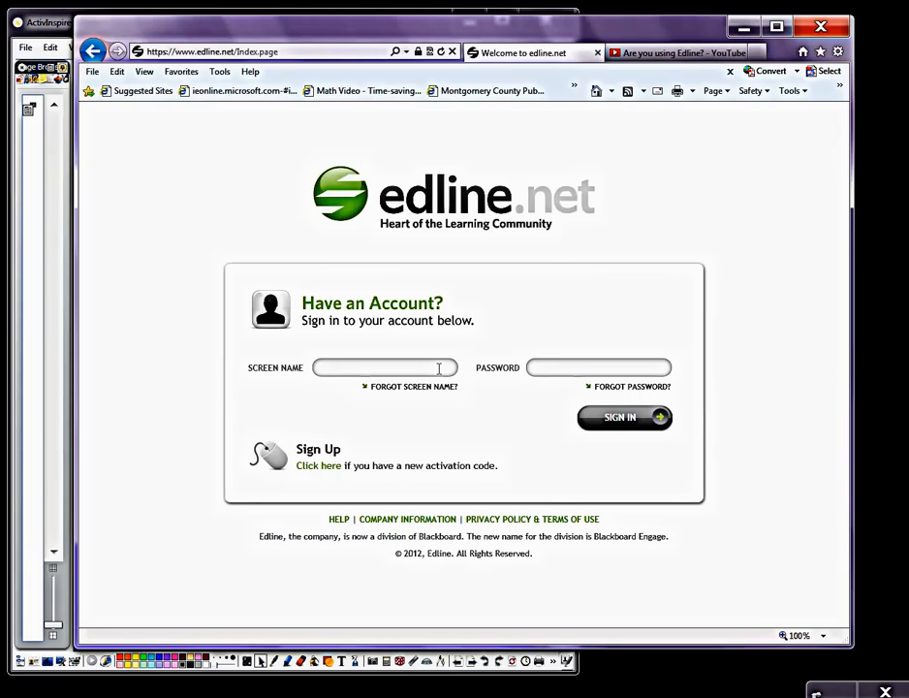
Step: Sign in to the Edline account with the teacher's screen name and password
type("changdan")
key("Tab")
type("************")
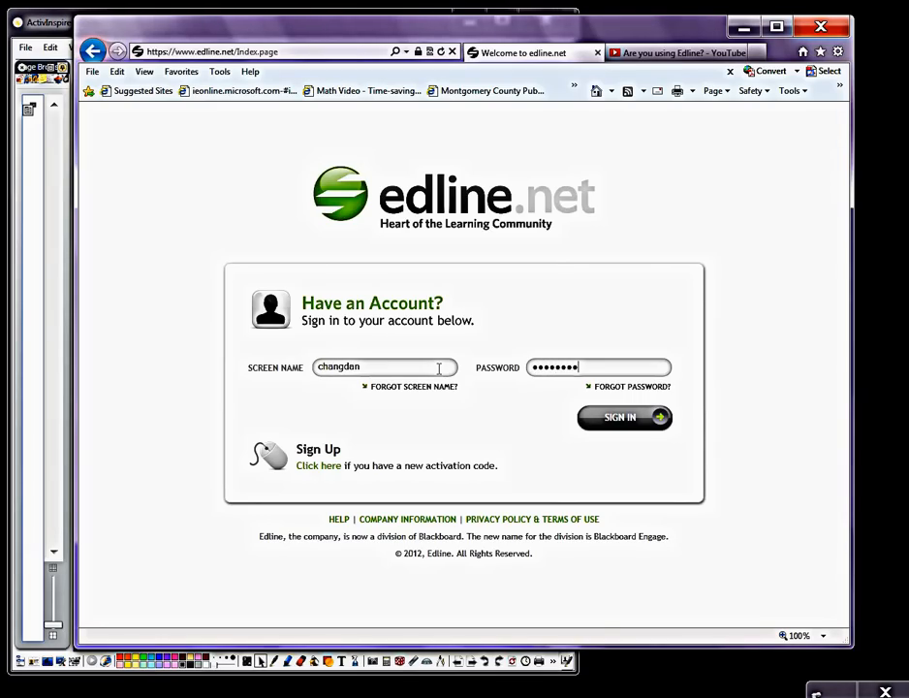
key("Return")
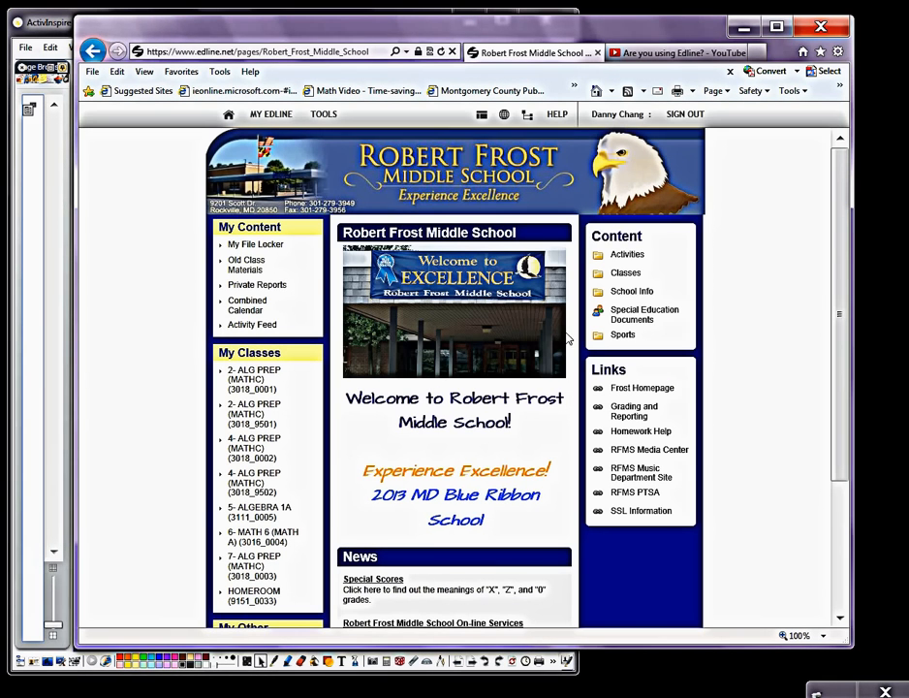
Step: Open the HOMEROOM class page and go to its class management settings
left_click_drag(837, 248, 832, 325)
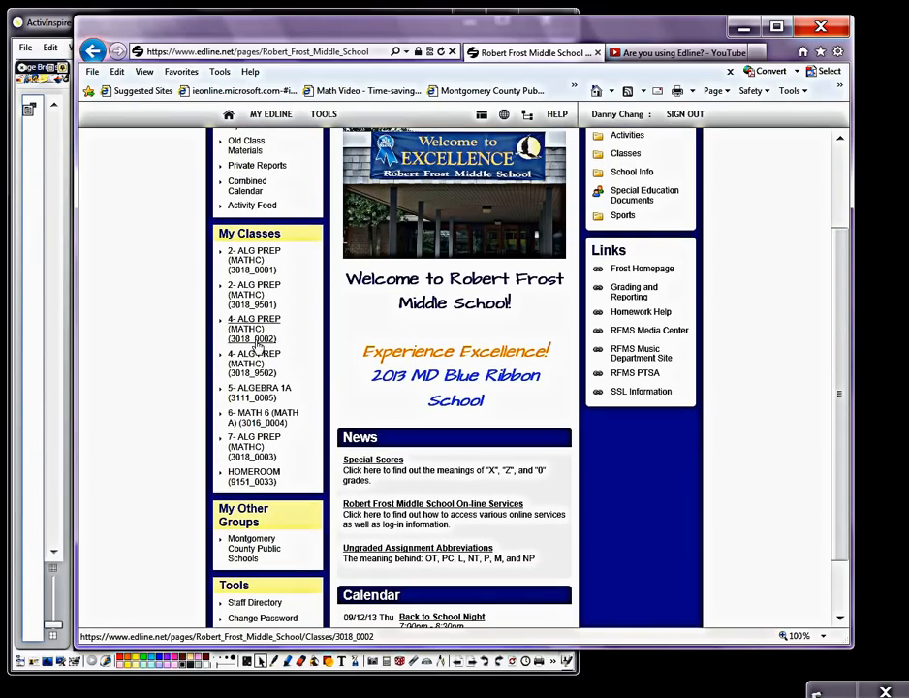
left_click(275, 479)
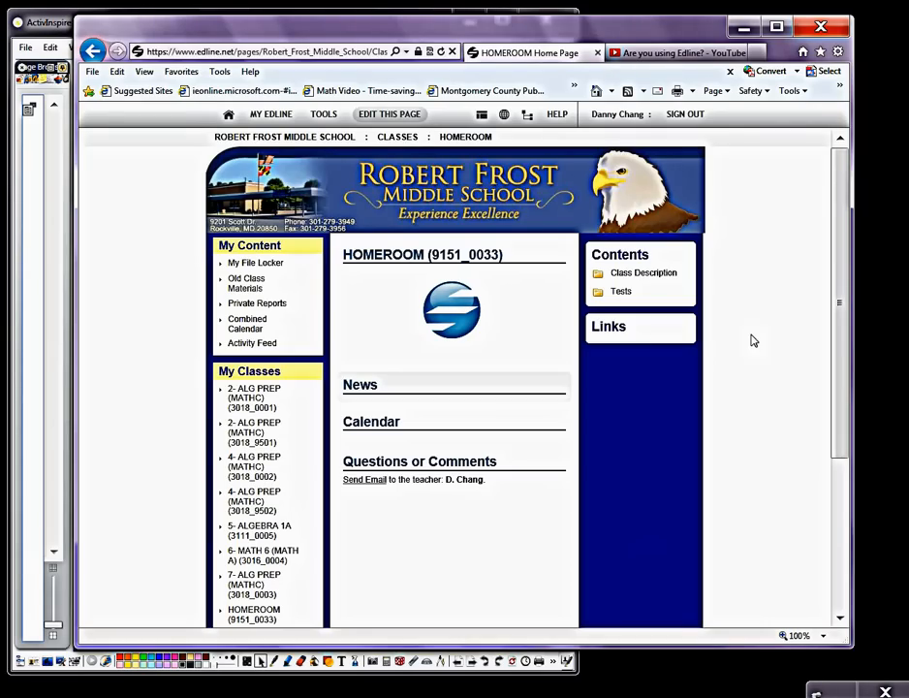
mouse_move(688, 276)
left_click_drag(840, 250, 832, 416)
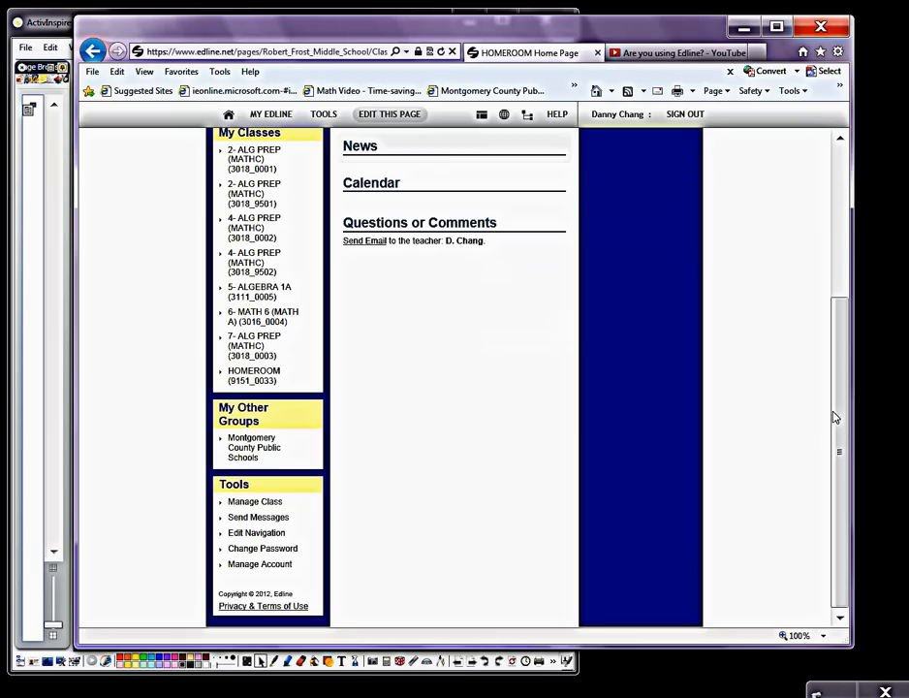
left_click(259, 504)
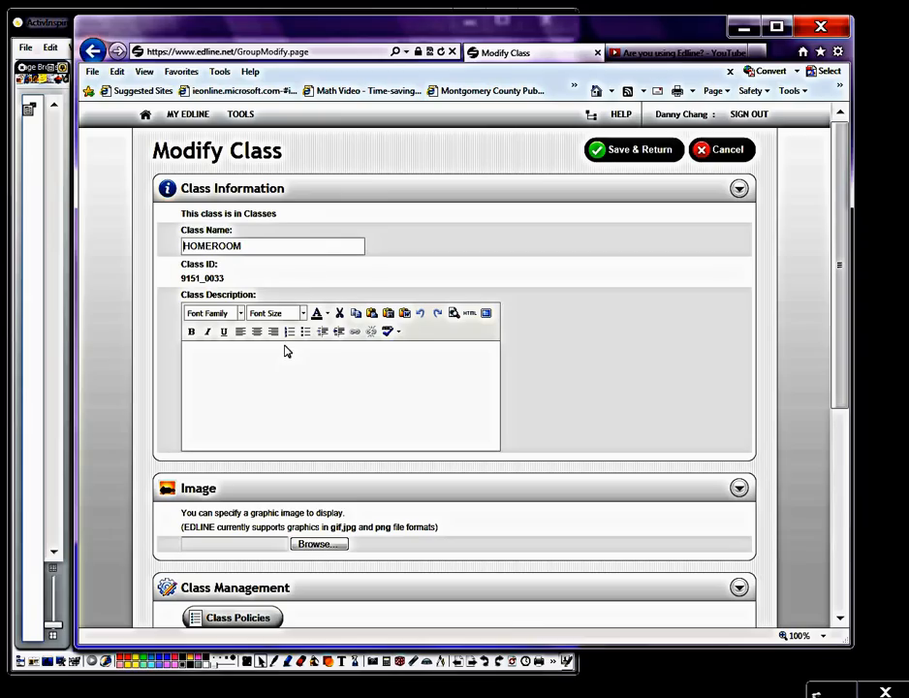
left_click(289, 375)
left_click(241, 314)
left_click(241, 314)
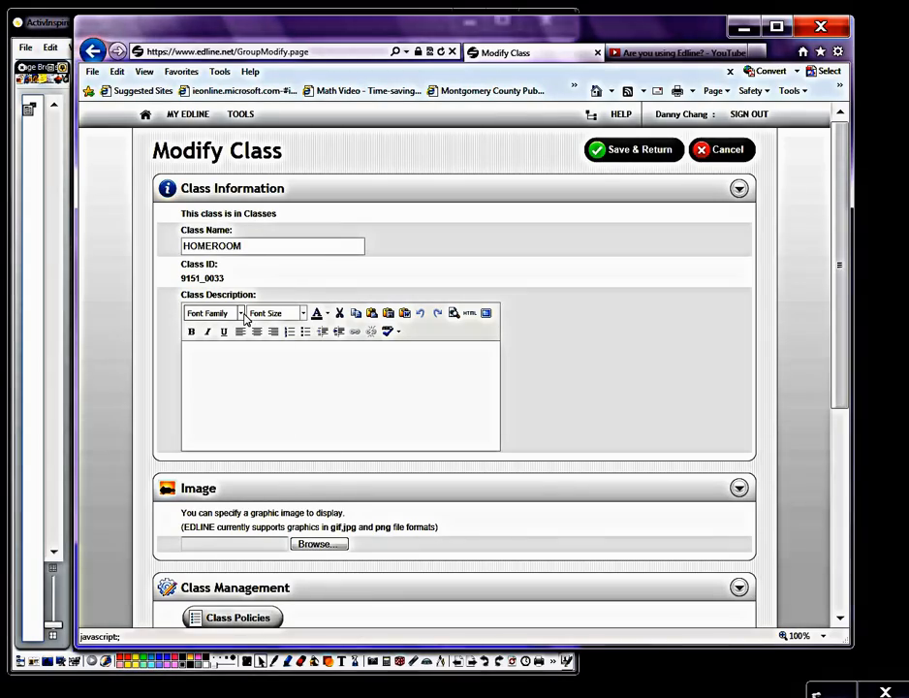
left_click(303, 313)
left_click(303, 313)
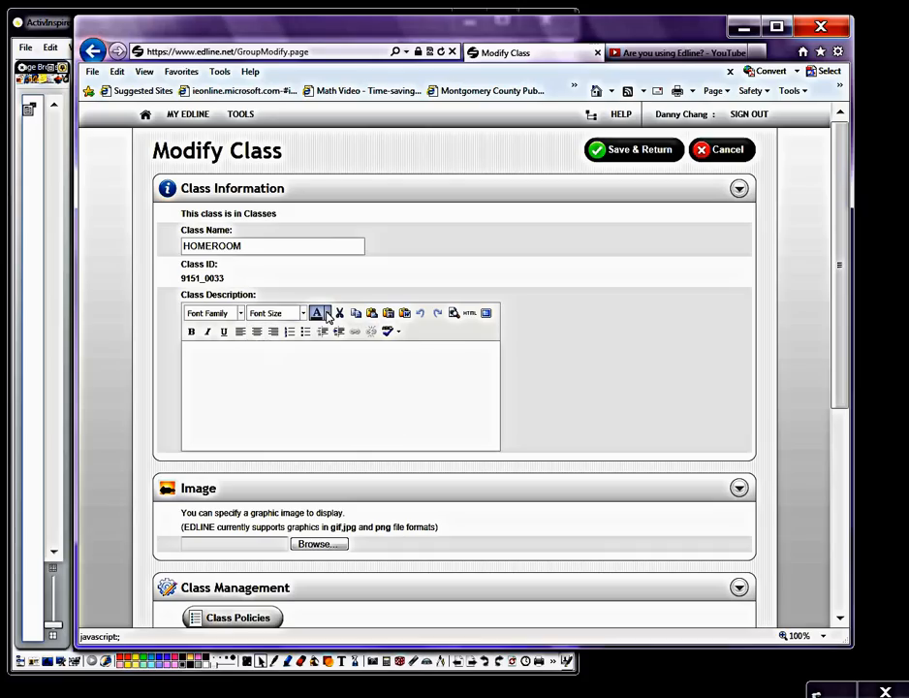
left_click(326, 313)
Step: Fill the class description with a "Welcome to HOMEROOM" greeting naming the teacher, with HOME in red and ROOM in blue, between horizontal lines
left_click(199, 351)
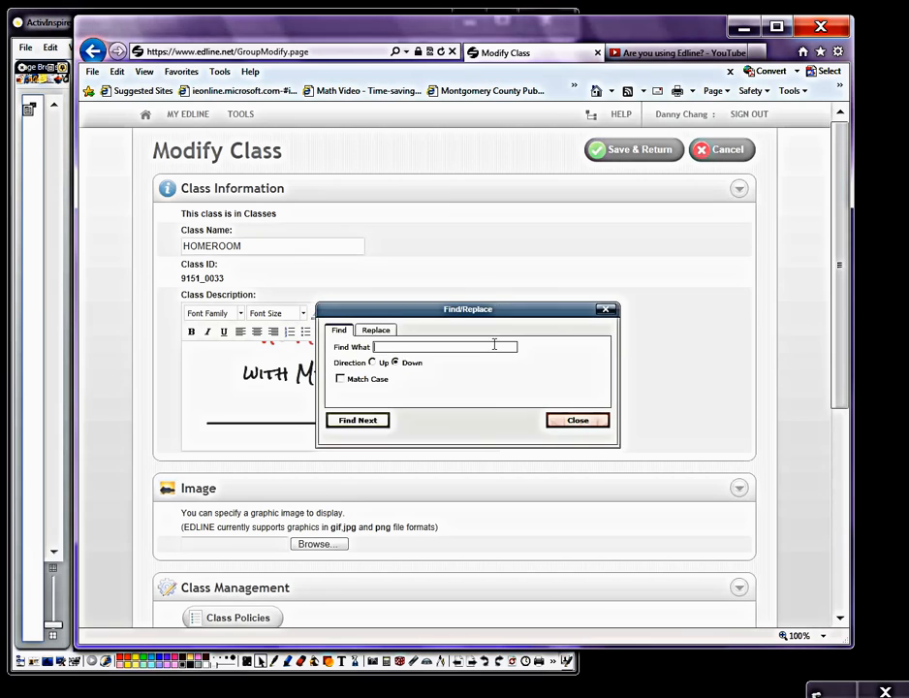
left_click(604, 310)
left_click_drag(489, 383, 493, 419)
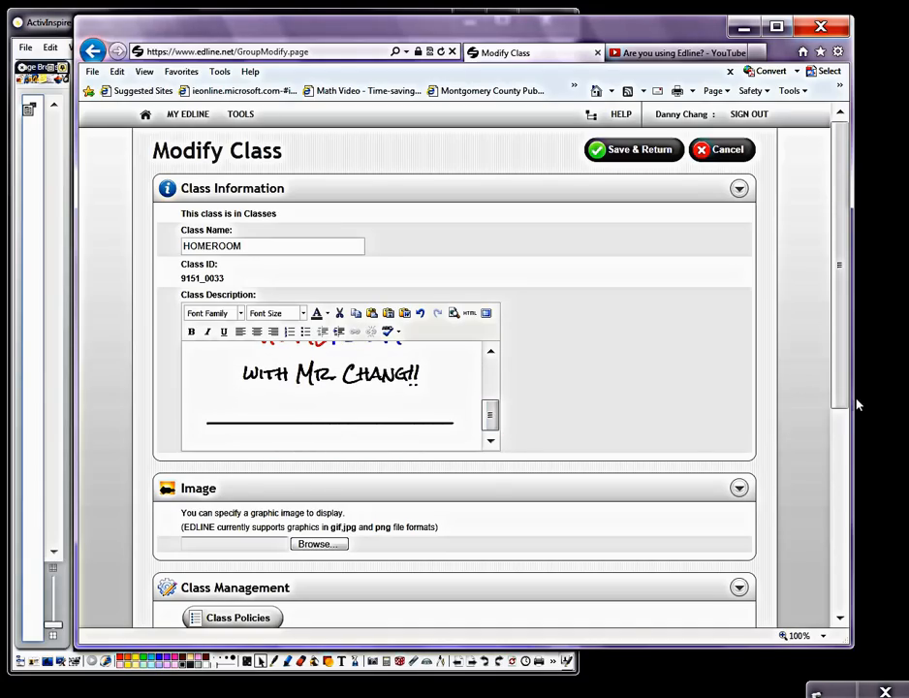
Step: Upload Homeroom.jpg from the My Pictures folder as the class image
left_click_drag(843, 398, 863, 532)
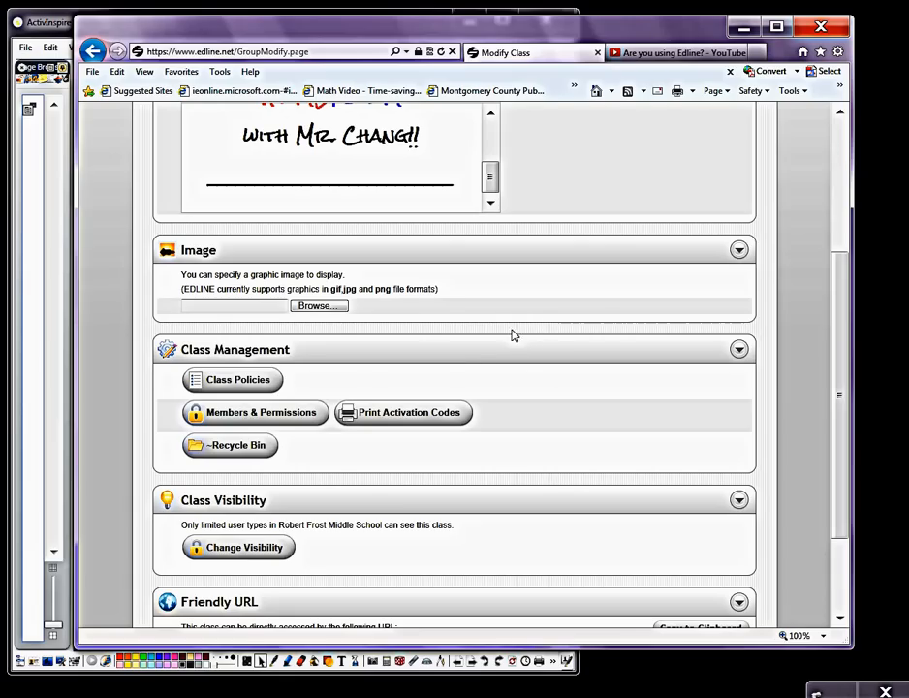
left_click(317, 306)
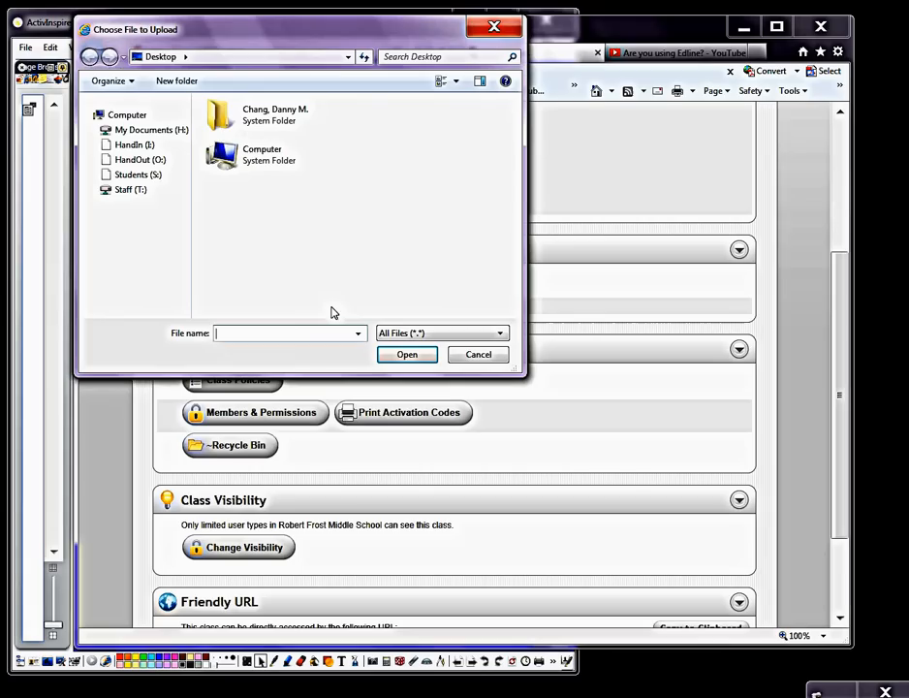
left_click(150, 129)
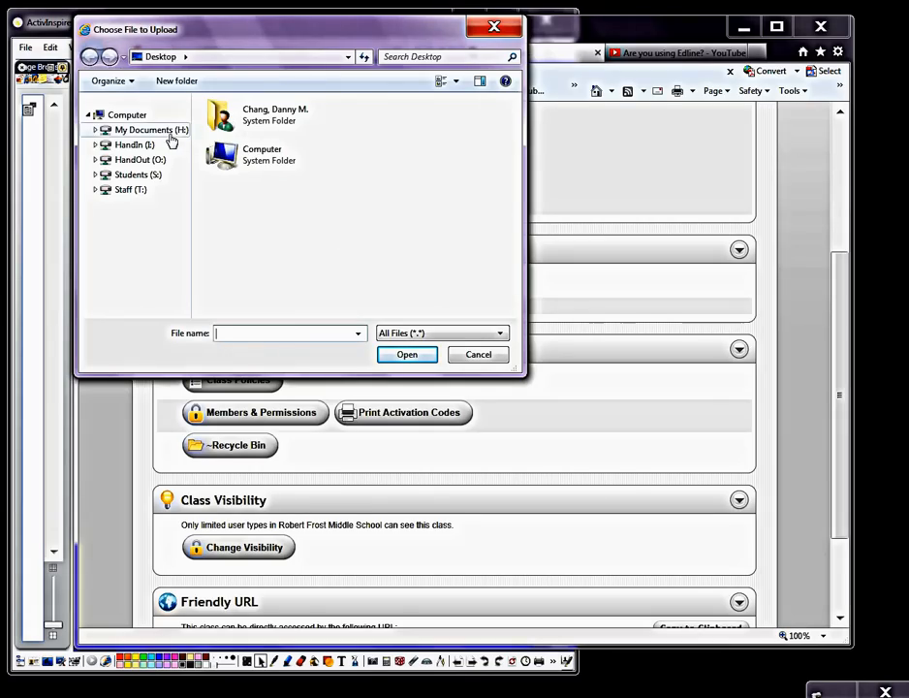
double_click(297, 281)
double_click(319, 209)
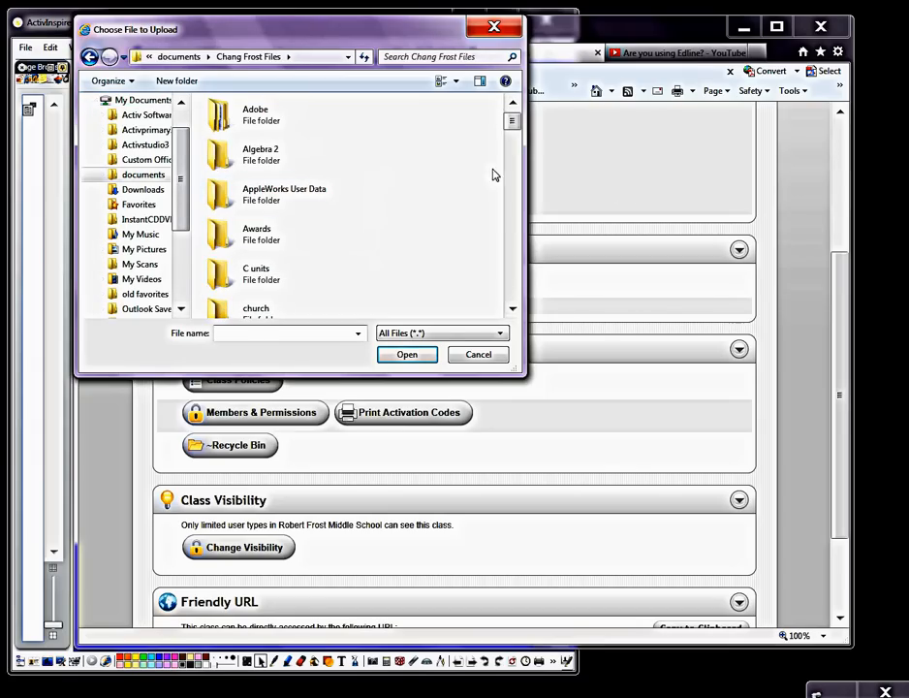
left_click_drag(517, 131, 514, 163)
double_click(283, 275)
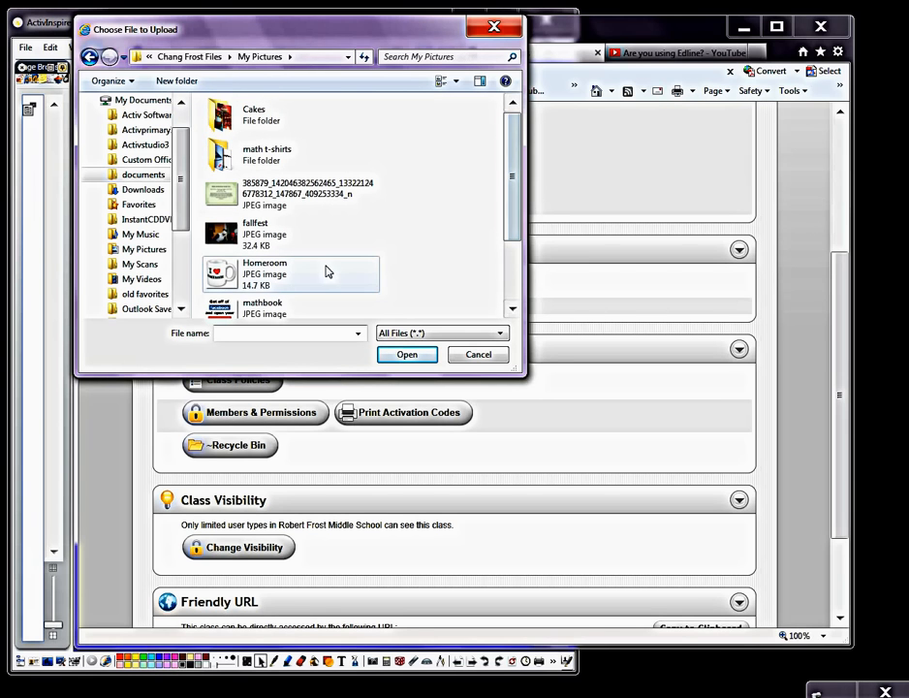
double_click(275, 281)
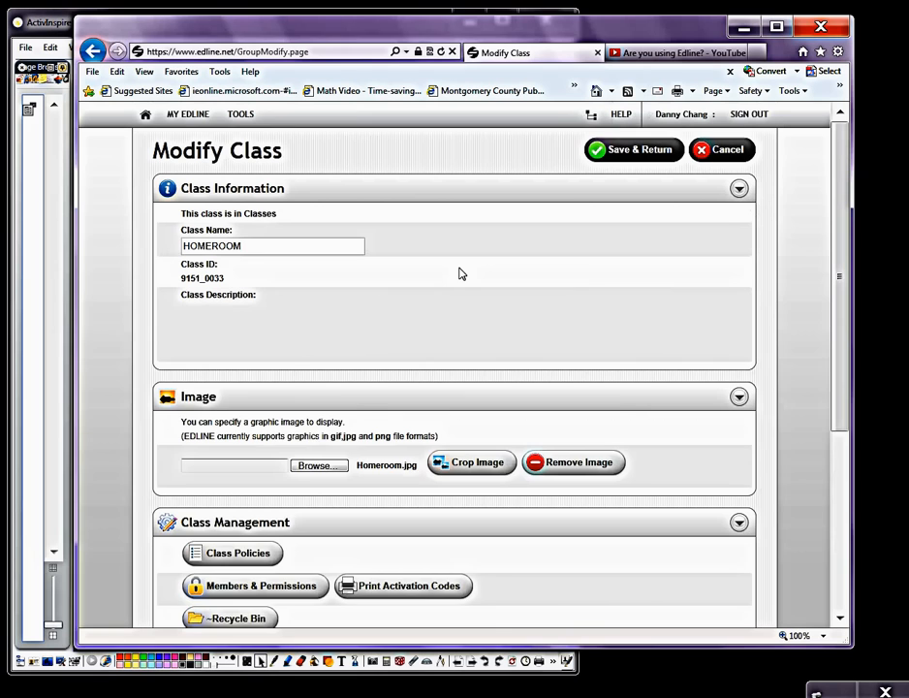
Step: Save the class changes and review the updated HOMEROOM page
scroll(829, 313, "down", 3)
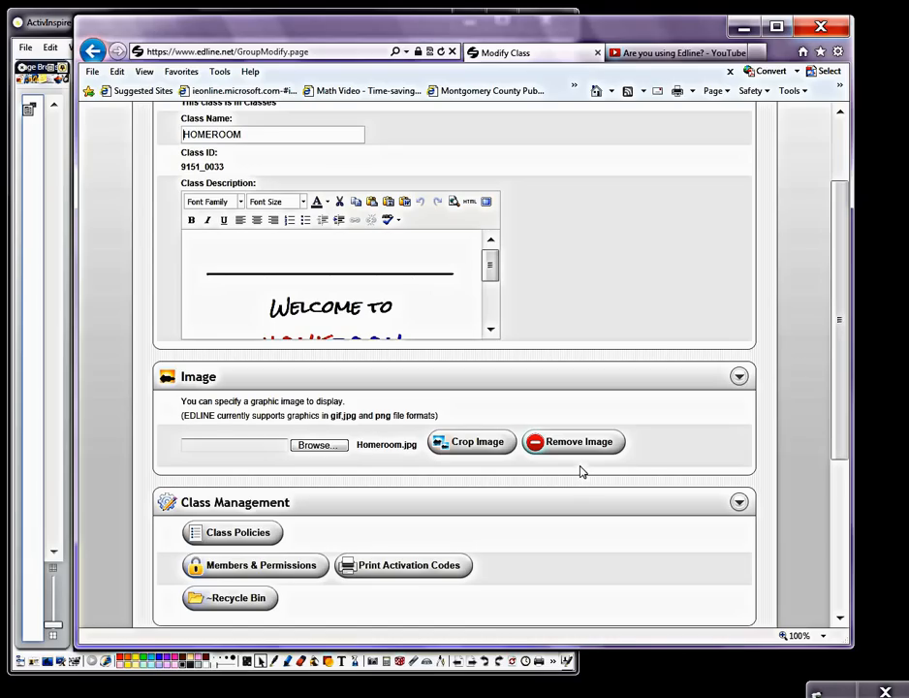
left_click_drag(842, 432, 841, 580)
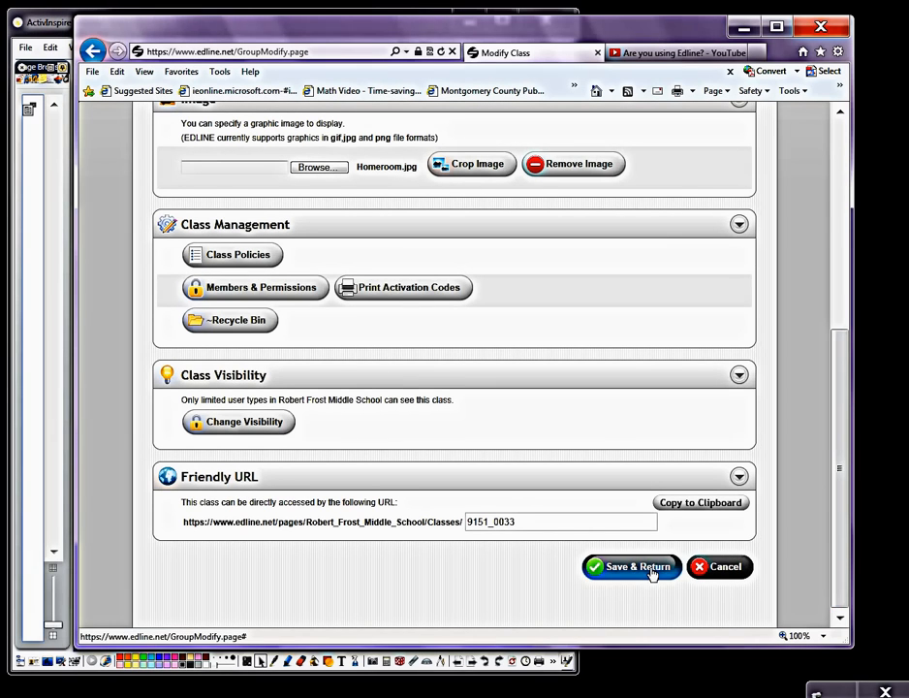
left_click_drag(842, 496, 841, 281)
left_click(638, 155)
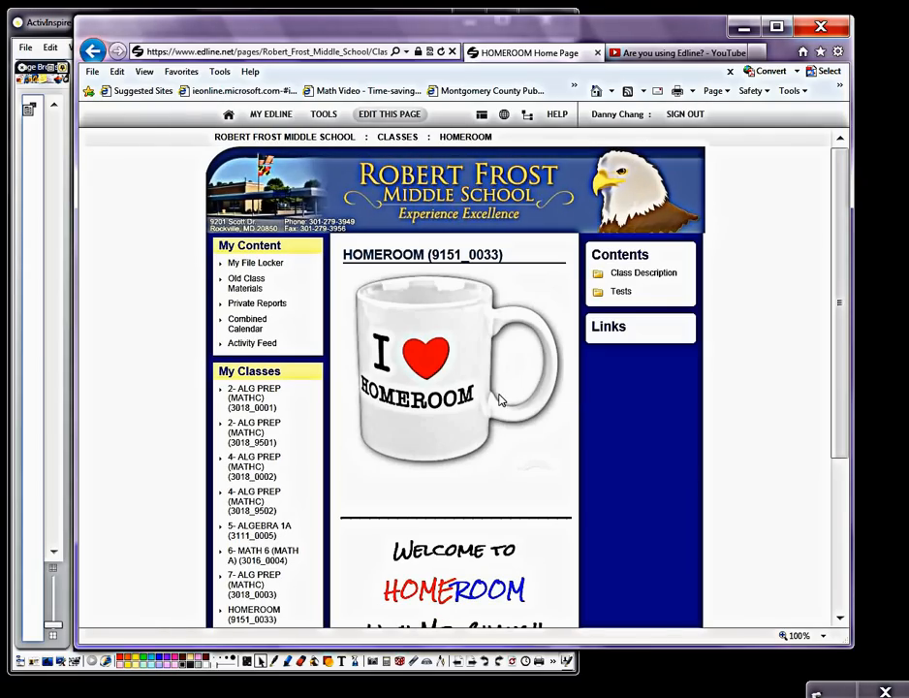
scroll(841, 313, "down", 1)
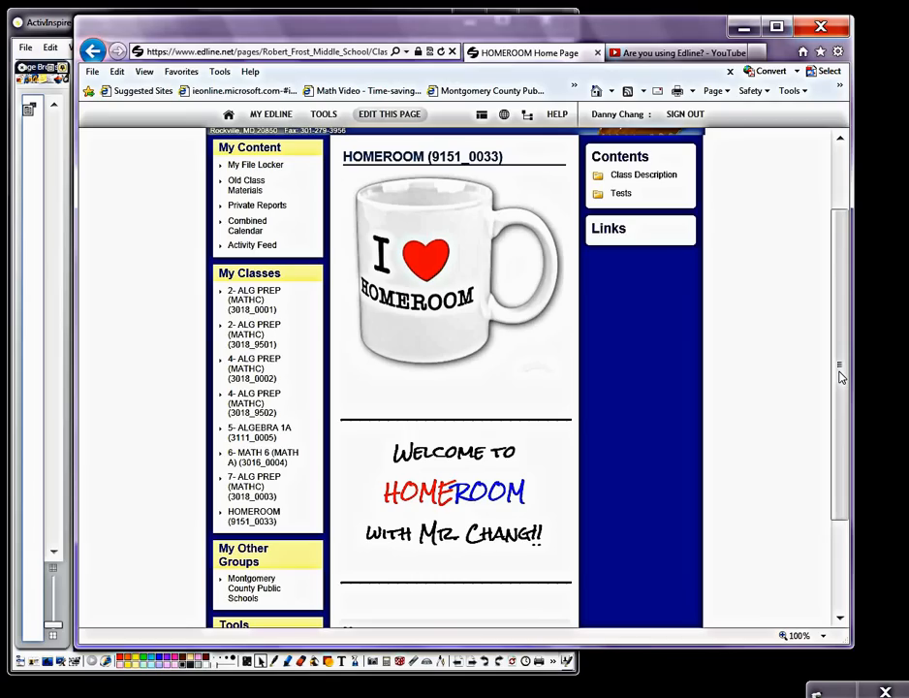
left_click_drag(839, 376, 838, 290)
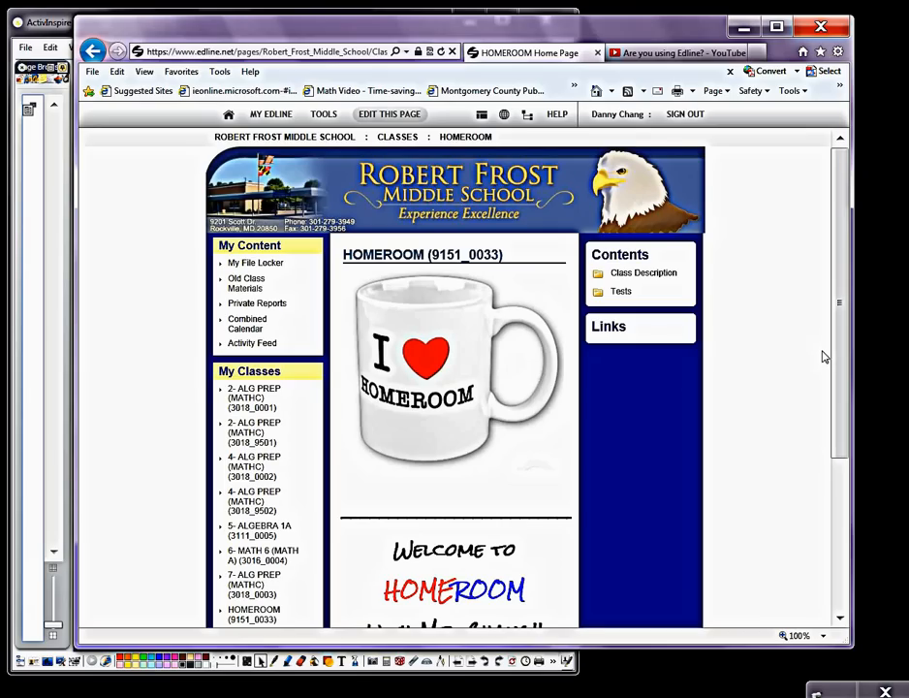
Step: Edit the HOMEROOM contents in list view and delete the Class Description and Tests folders
mouse_move(672, 258)
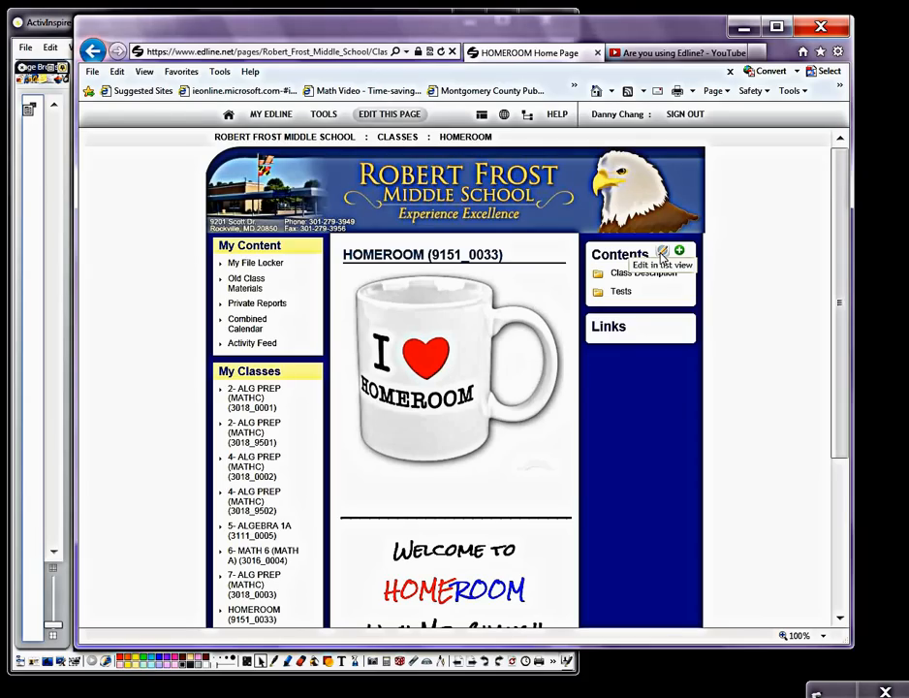
left_click(662, 252)
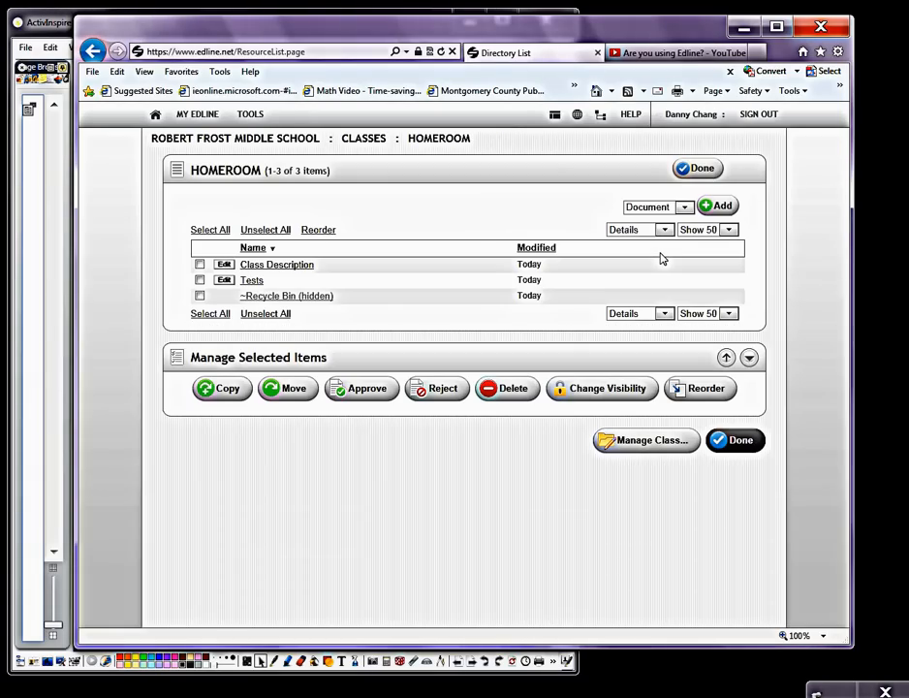
left_click(200, 263)
left_click(200, 279)
left_click(508, 392)
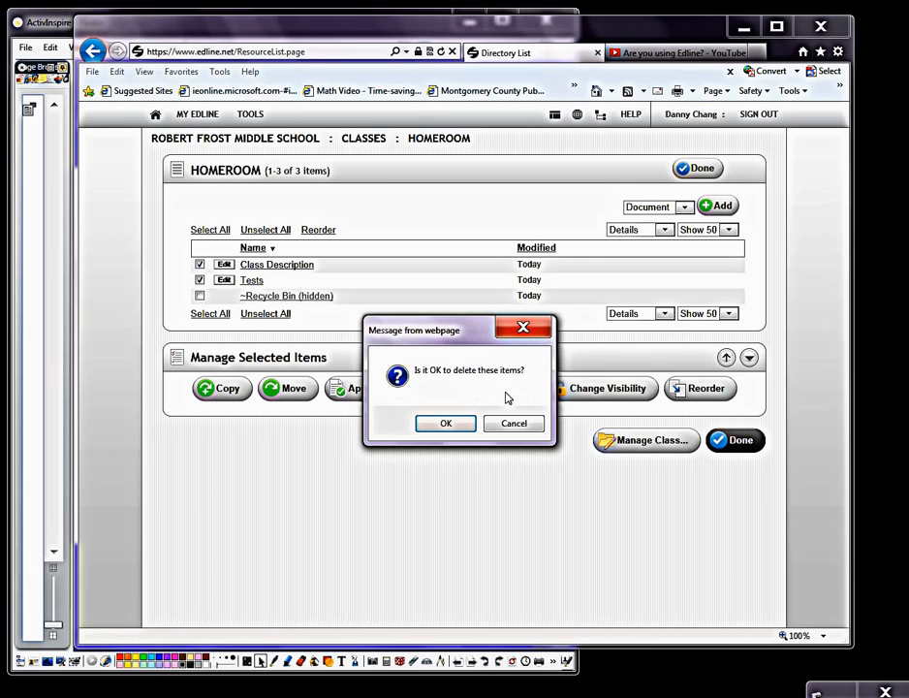
left_click(446, 424)
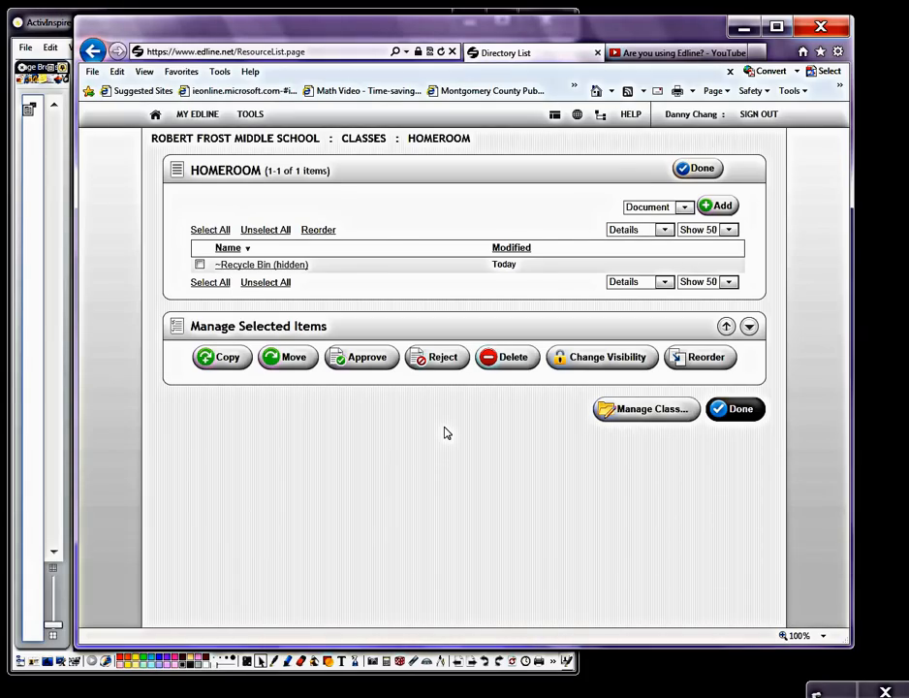
Step: Add a folder named "Quarter 1 Notes" to the HOMEROOM contents, save it and return to the class page
left_click(684, 208)
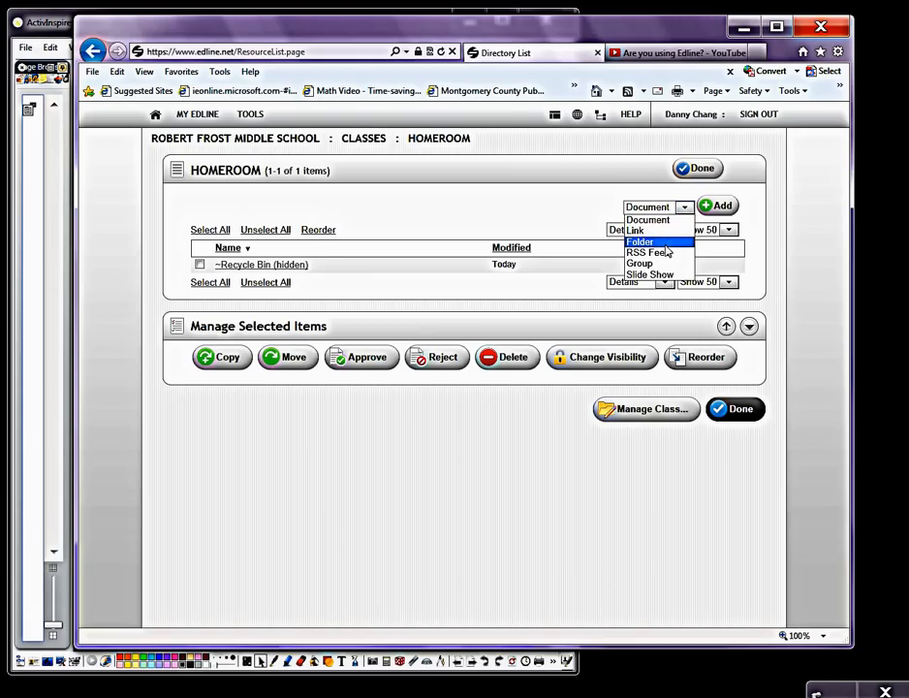
left_click(666, 244)
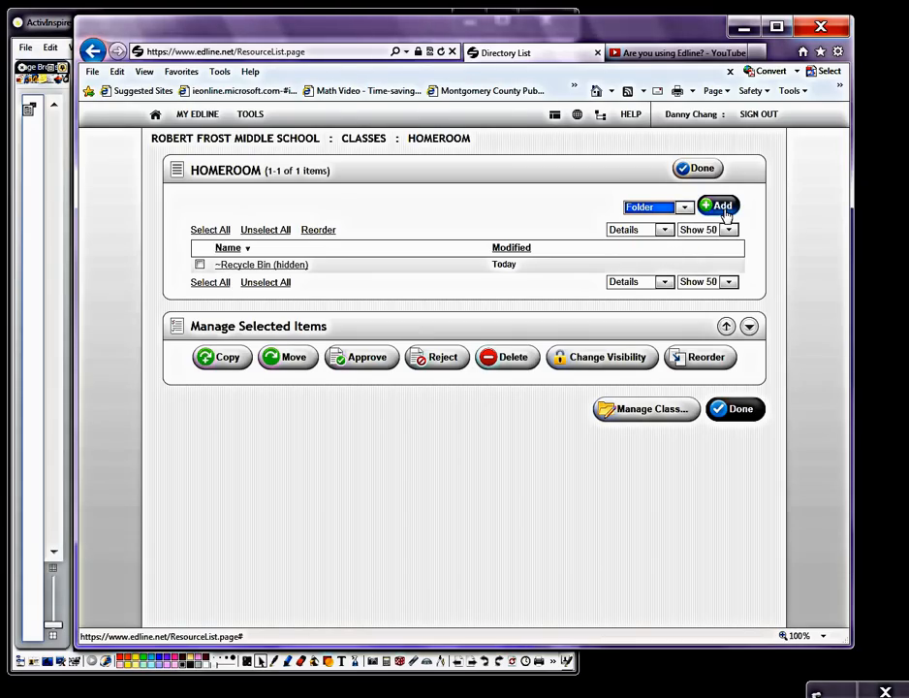
left_click(724, 208)
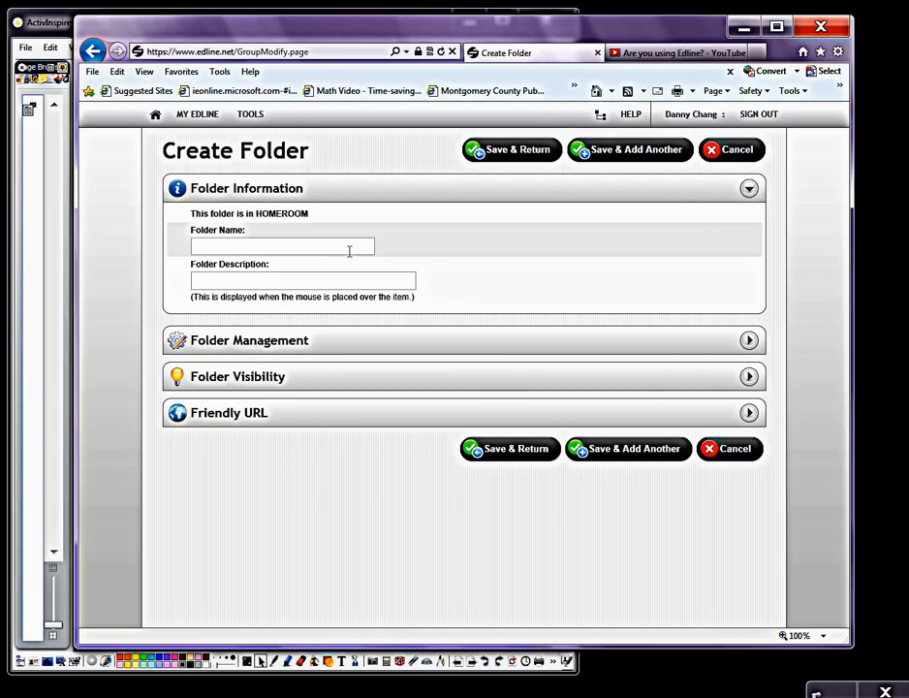
left_click(343, 251)
type("Quarter 1 Notes")
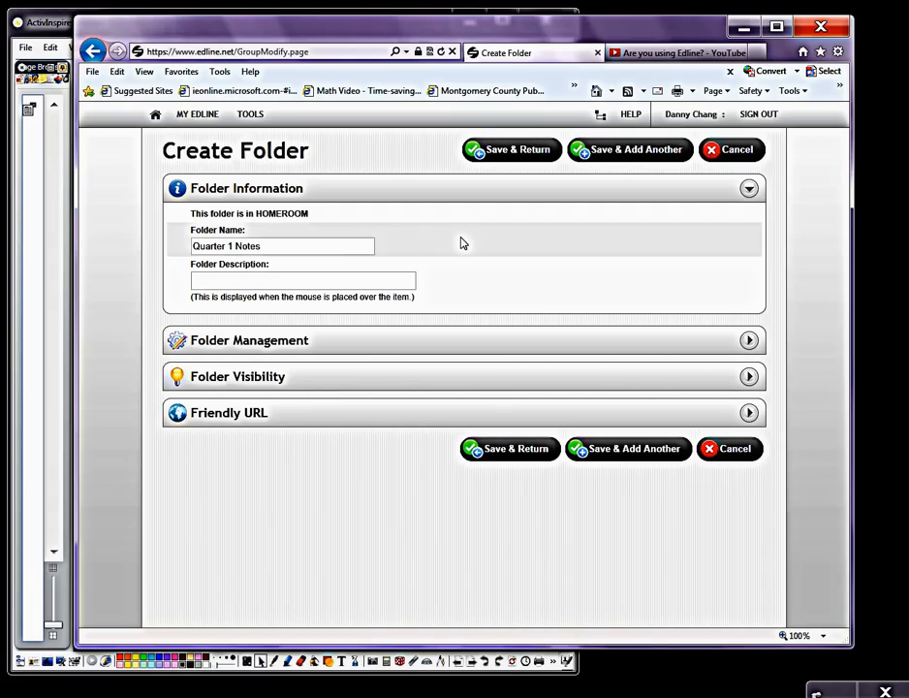
left_click(529, 460)
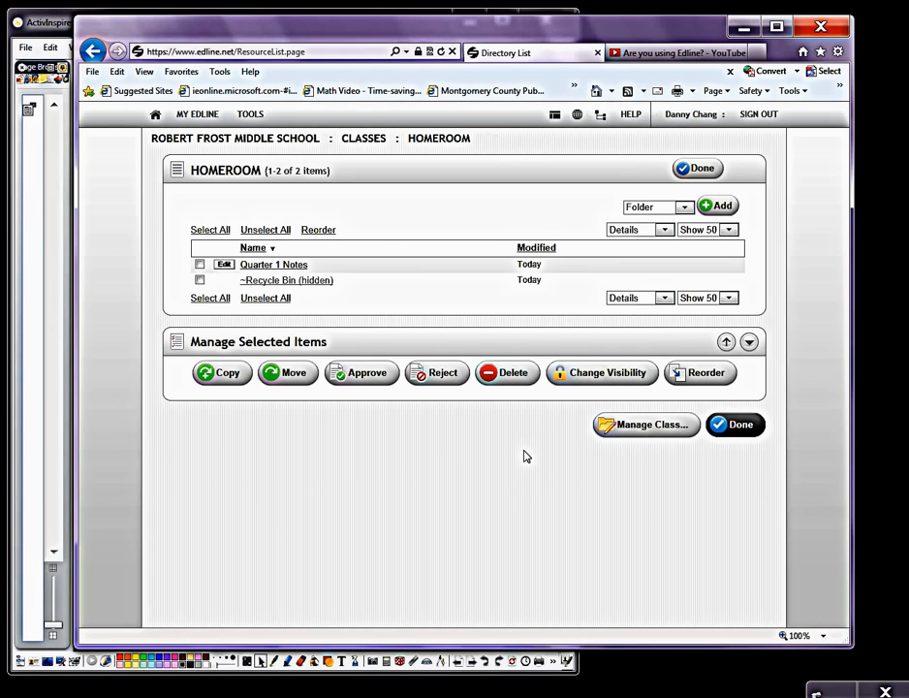
left_click(740, 424)
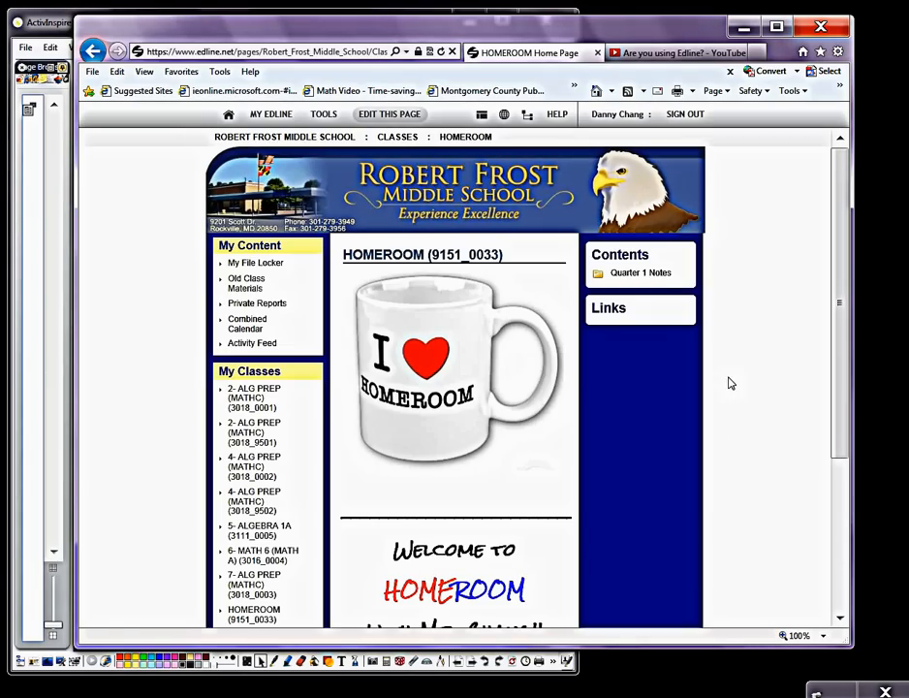
mouse_move(670, 275)
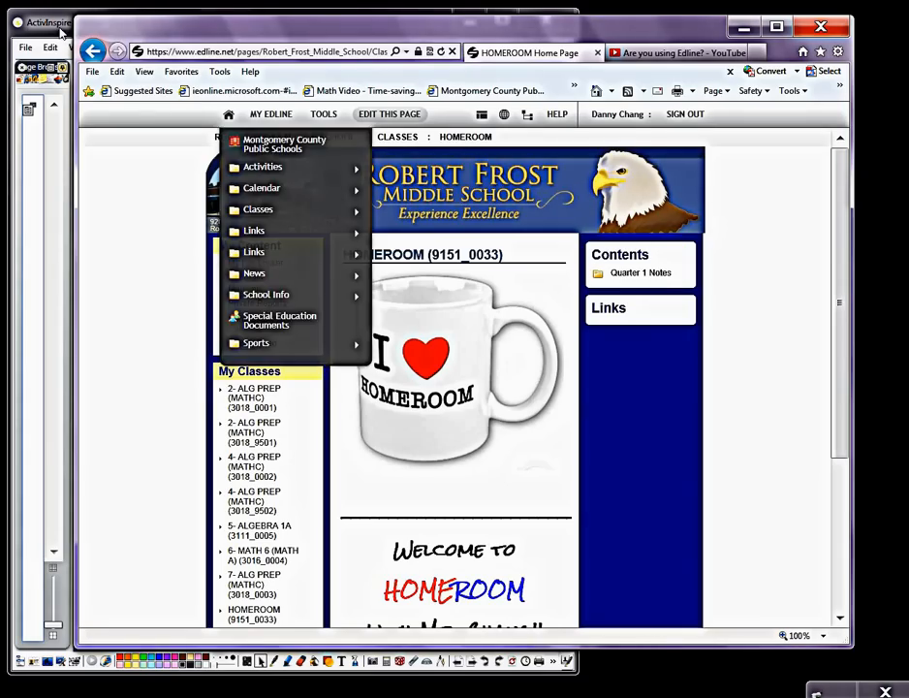
Step: Switch to ActivInspire, add a second page to the flipchart and place the text "page 2" near its upper left
left_click(60, 32)
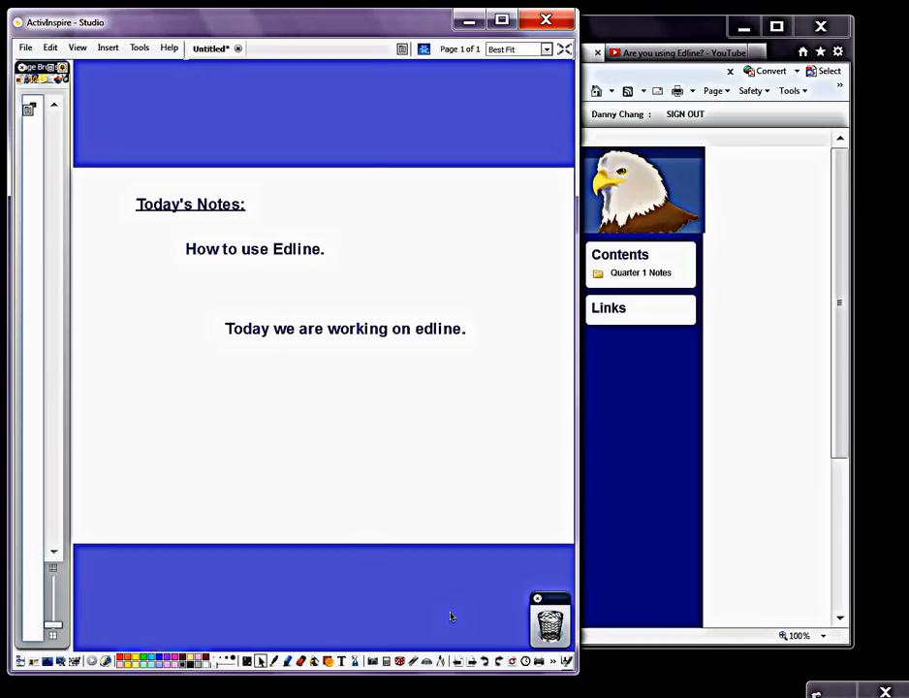
left_click(474, 663)
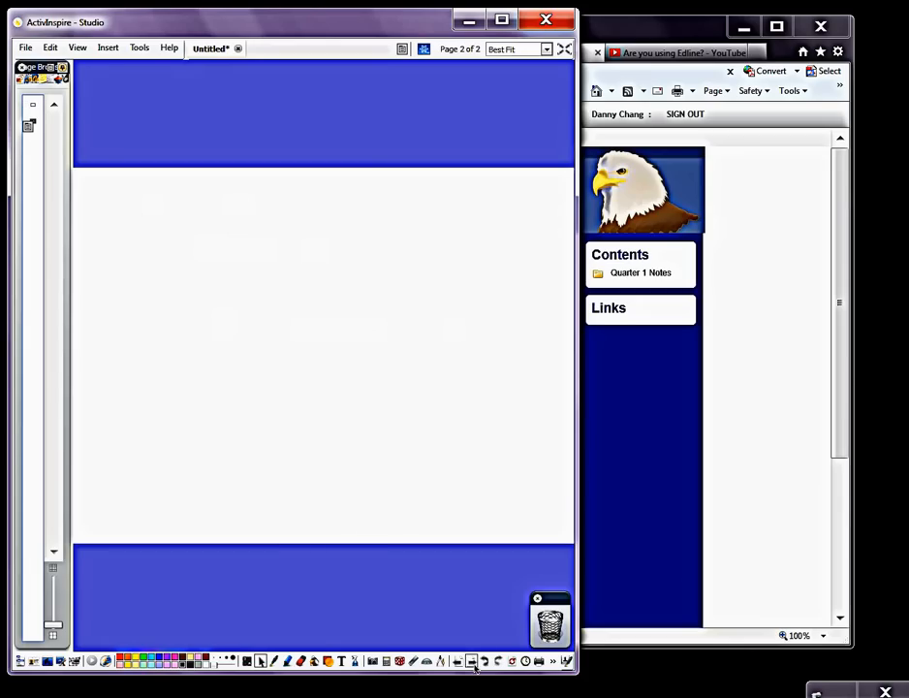
left_click(341, 661)
left_click(187, 256)
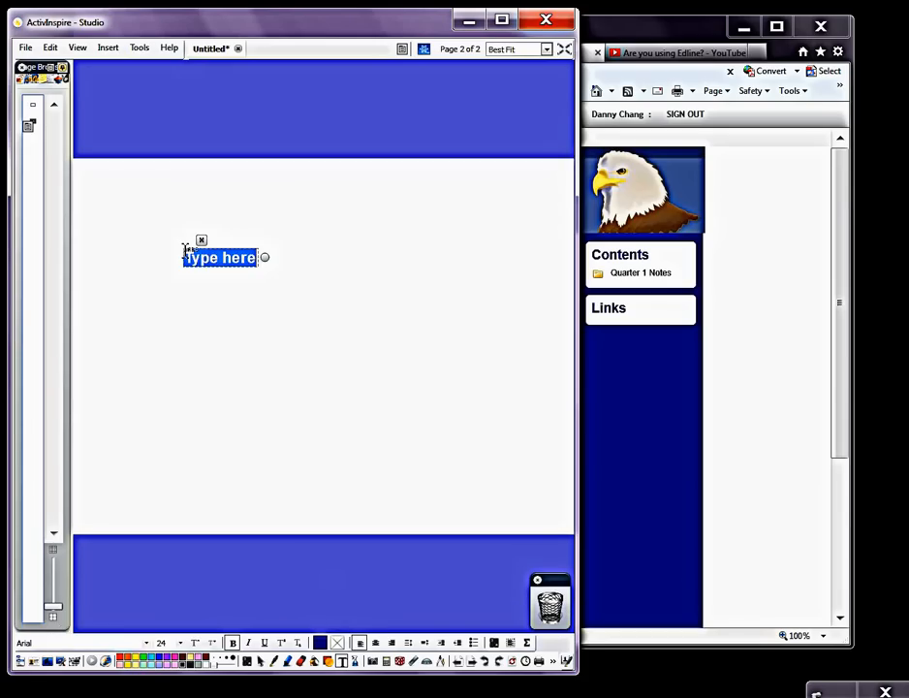
type("page 2")
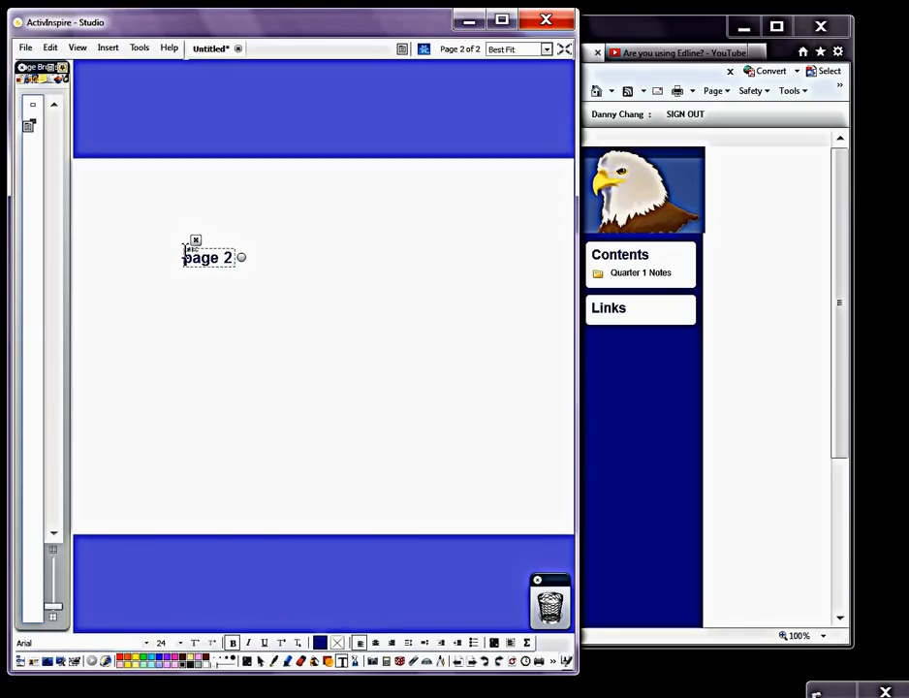
left_click(346, 332)
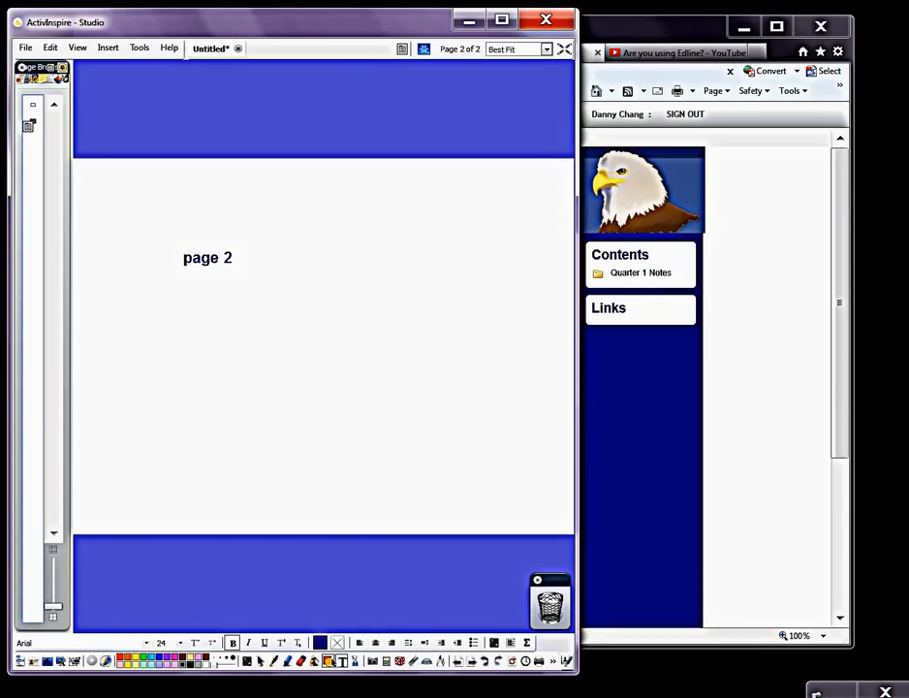
Step: Draw a black freehand pen line below the "page 2" text and highlight that text in yellow
left_click(275, 661)
mouse_move(222, 378)
left_mouse_down()
mouse_move(302, 351)
mouse_move(416, 425)
left_mouse_up()
left_click(288, 661)
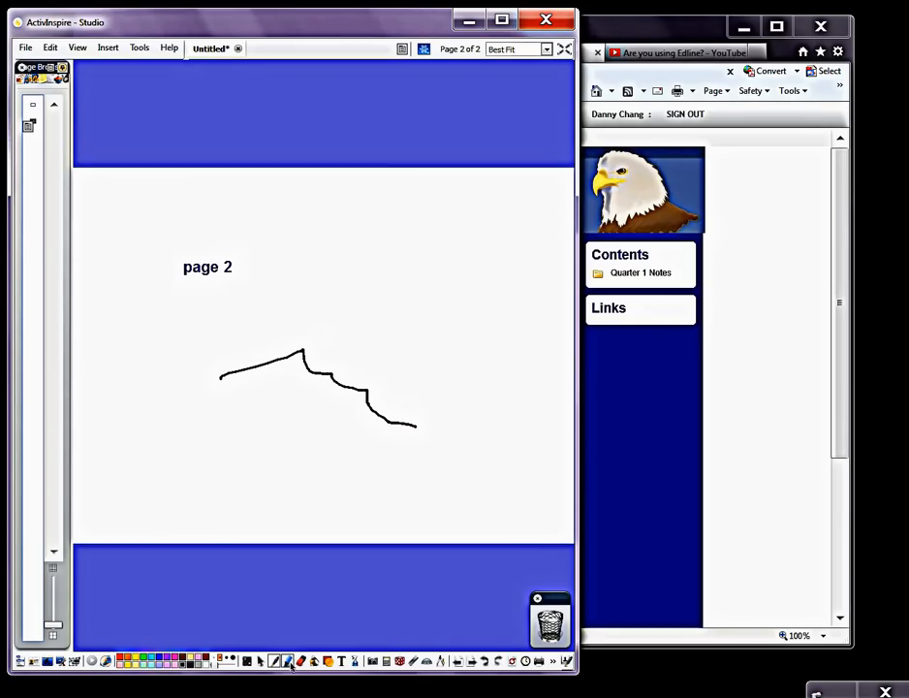
left_click_drag(178, 267, 231, 268)
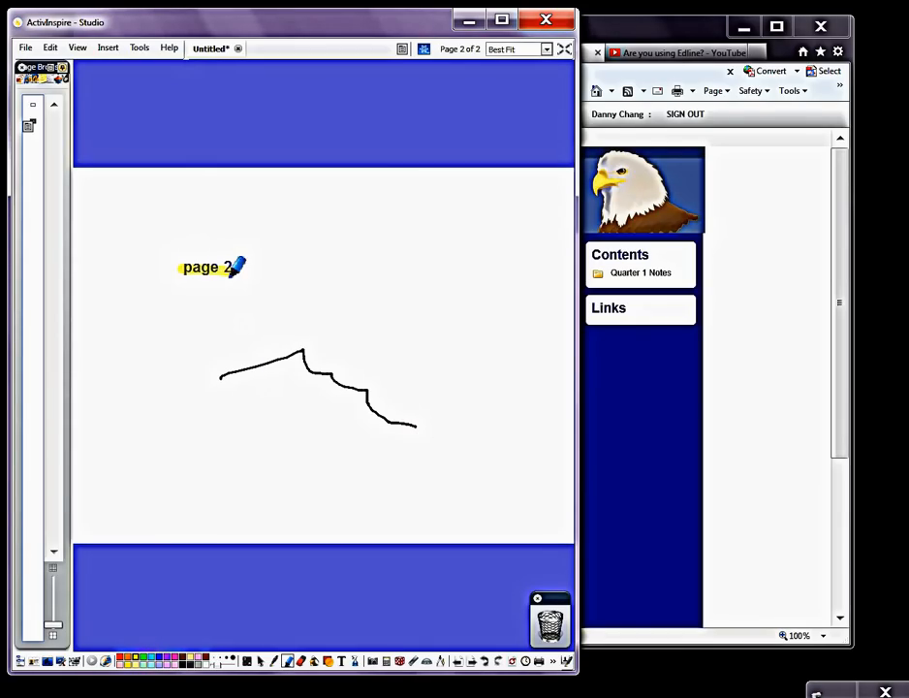
left_click(261, 661)
left_click(287, 661)
left_click(261, 661)
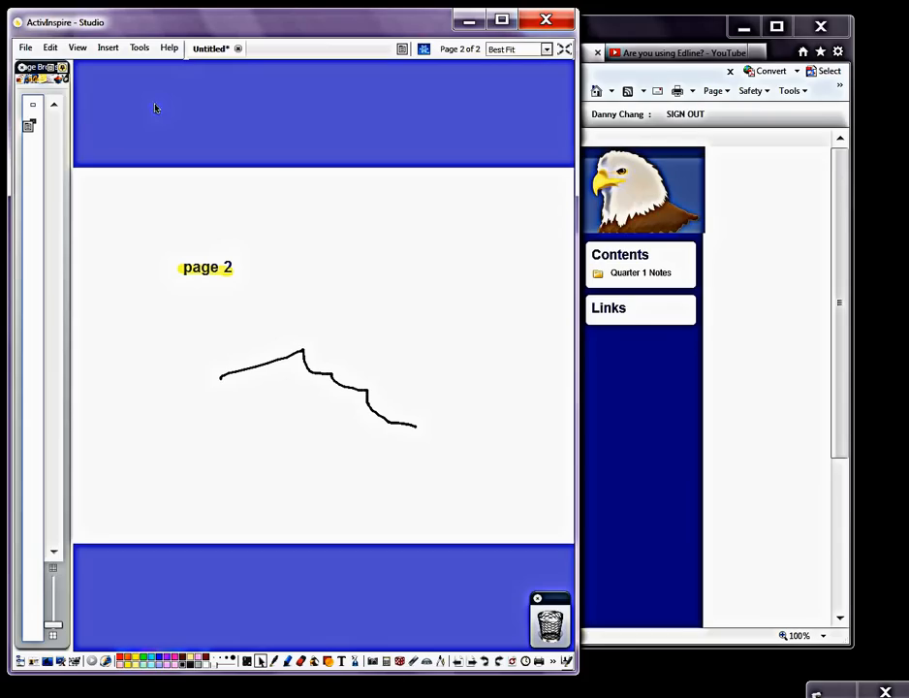
Step: Start a PDF export of all flipchart pages from the print settings
left_click(24, 48)
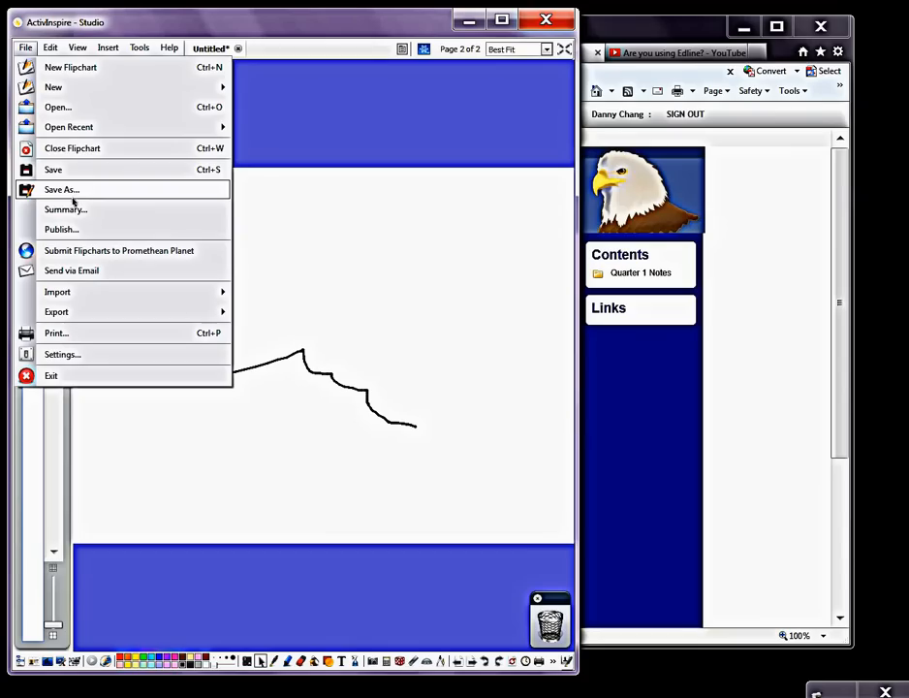
left_click(123, 335)
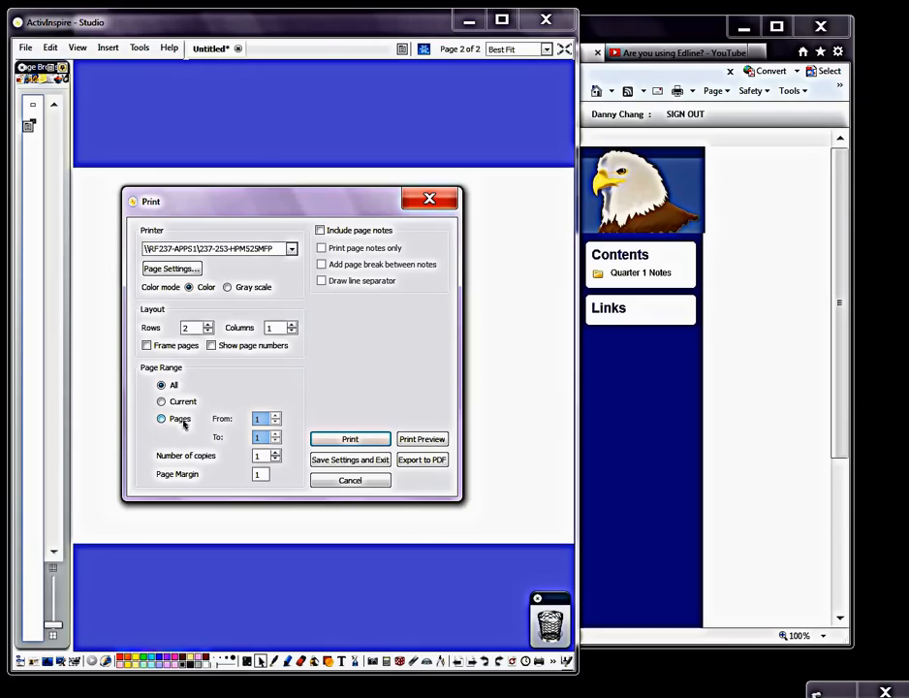
left_click(433, 467)
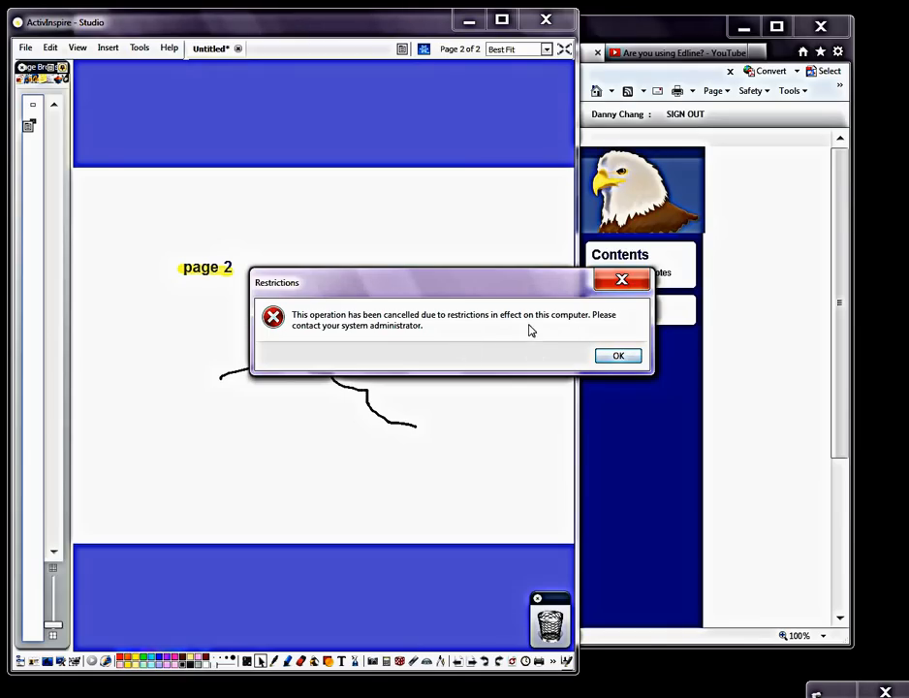
left_click(618, 359)
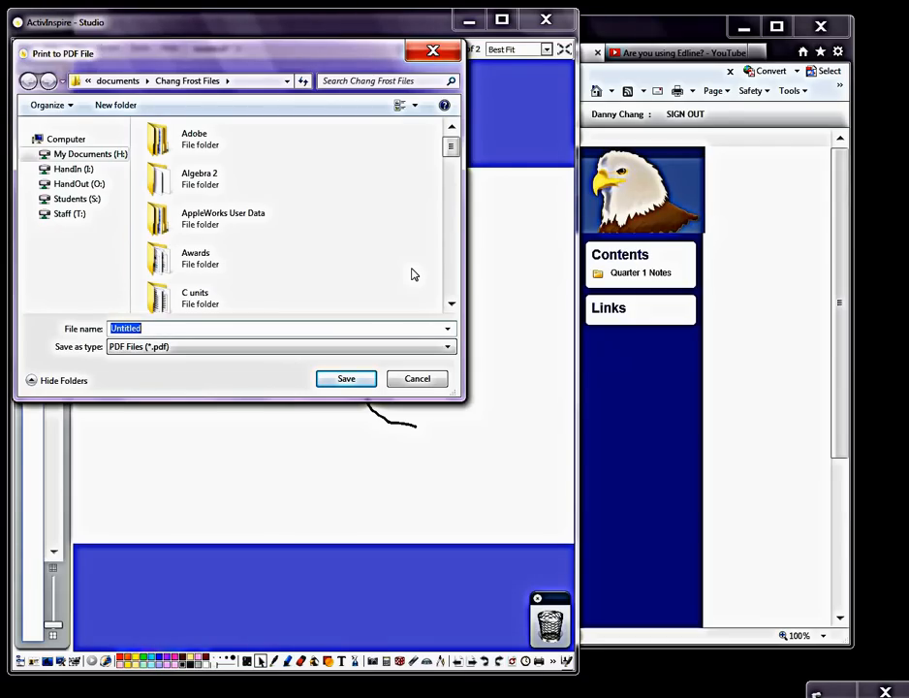
Step: Save the PDF as "Notes for Edline" in the teacher's Frost Files folder within documents on My Documents (H:)
left_click(68, 155)
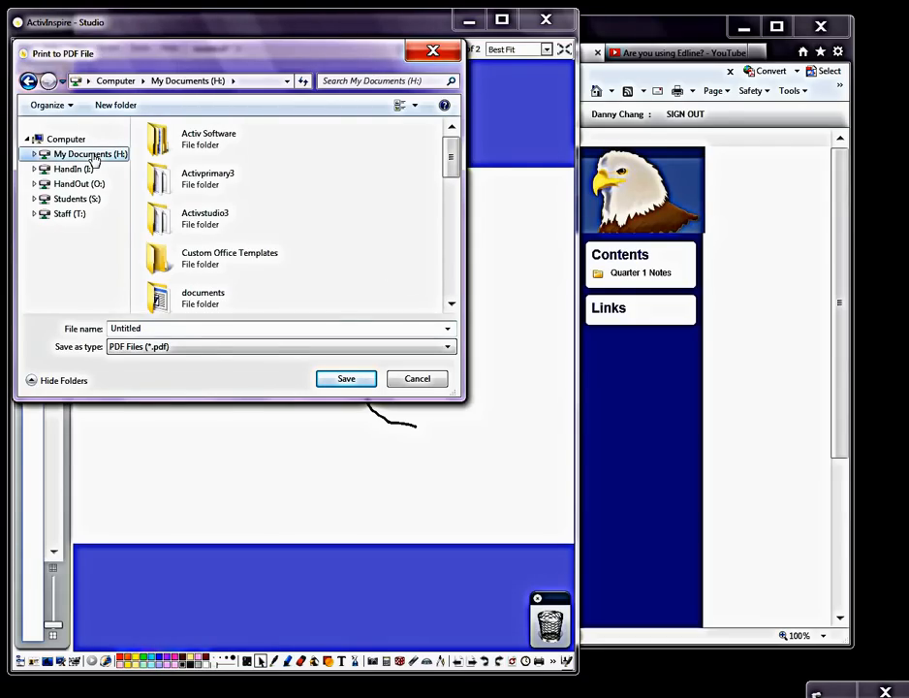
double_click(248, 301)
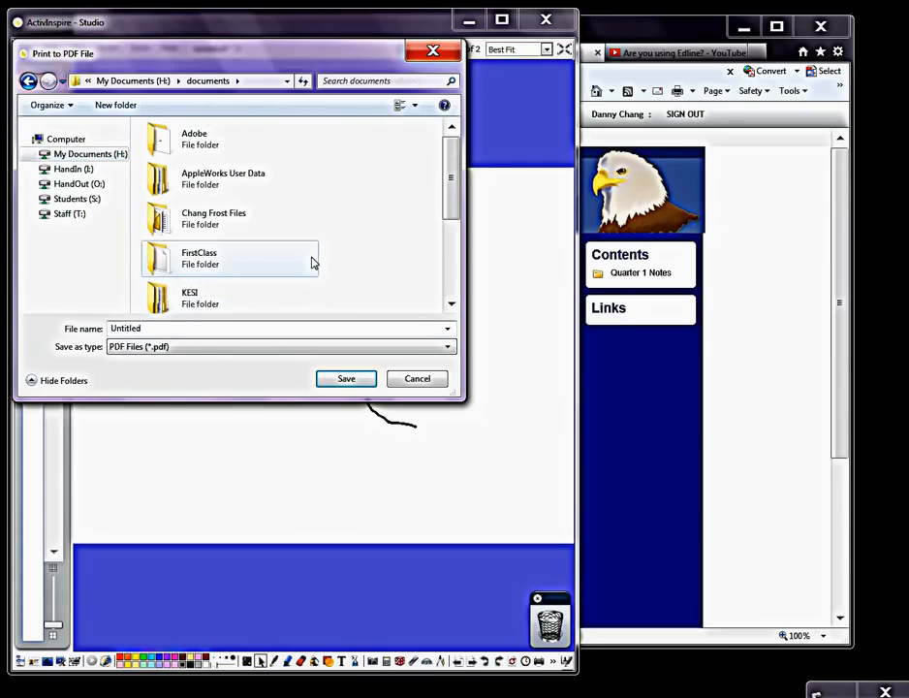
double_click(297, 231)
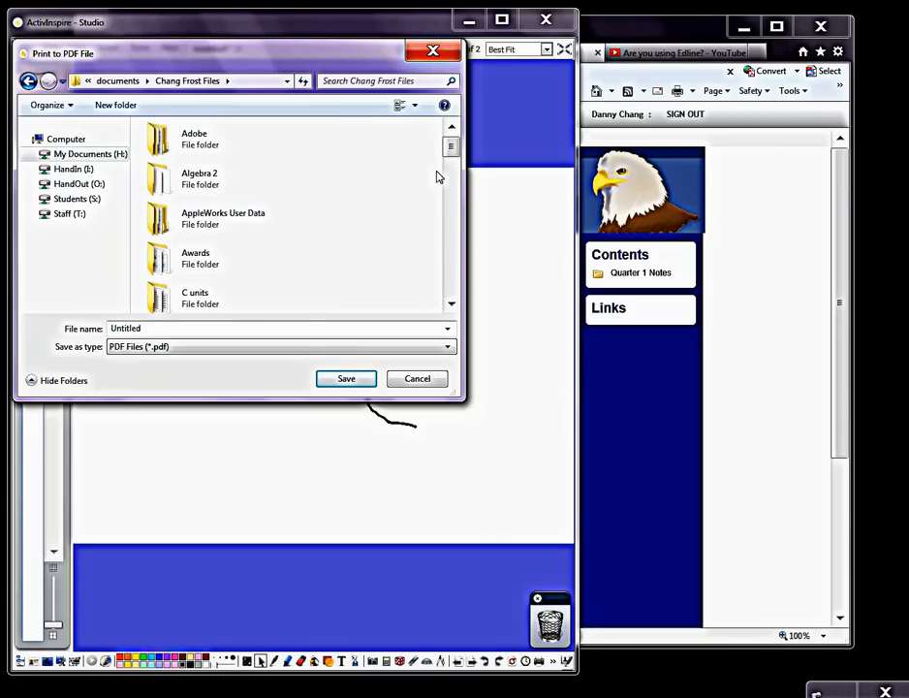
double_click(236, 329)
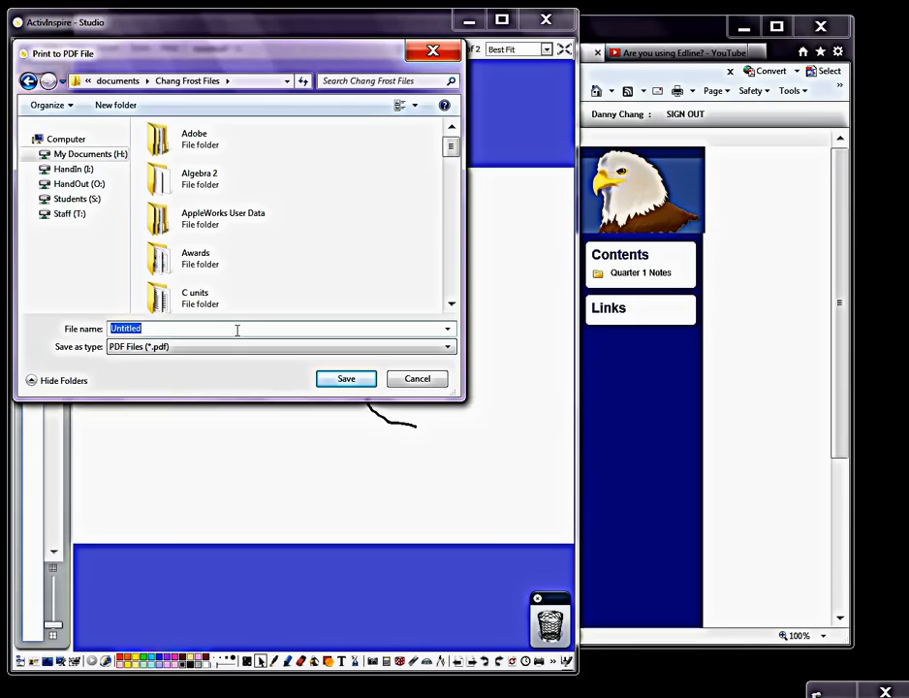
type("Notes for Edline")
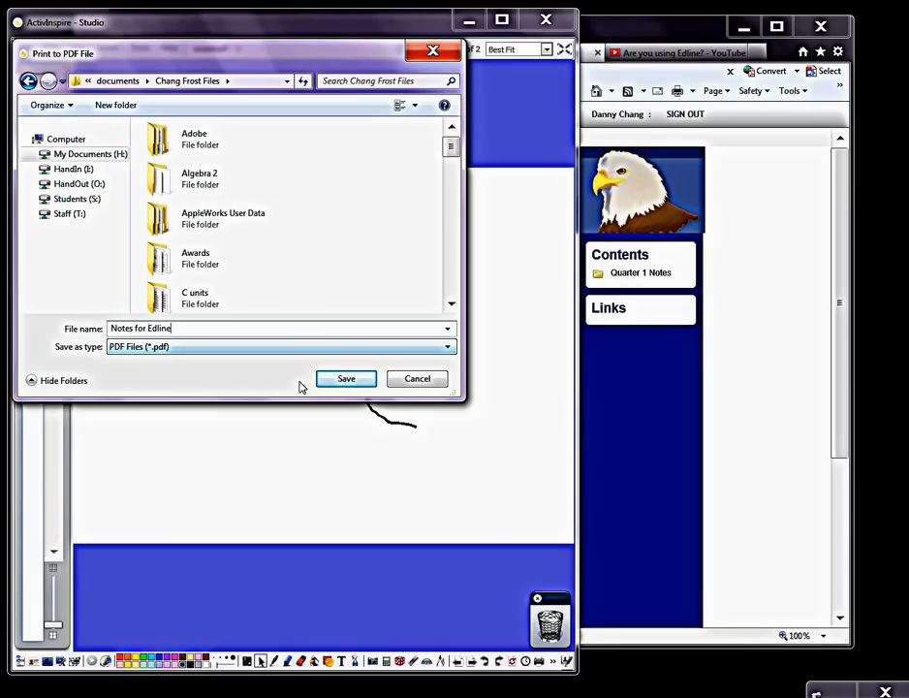
left_click(337, 382)
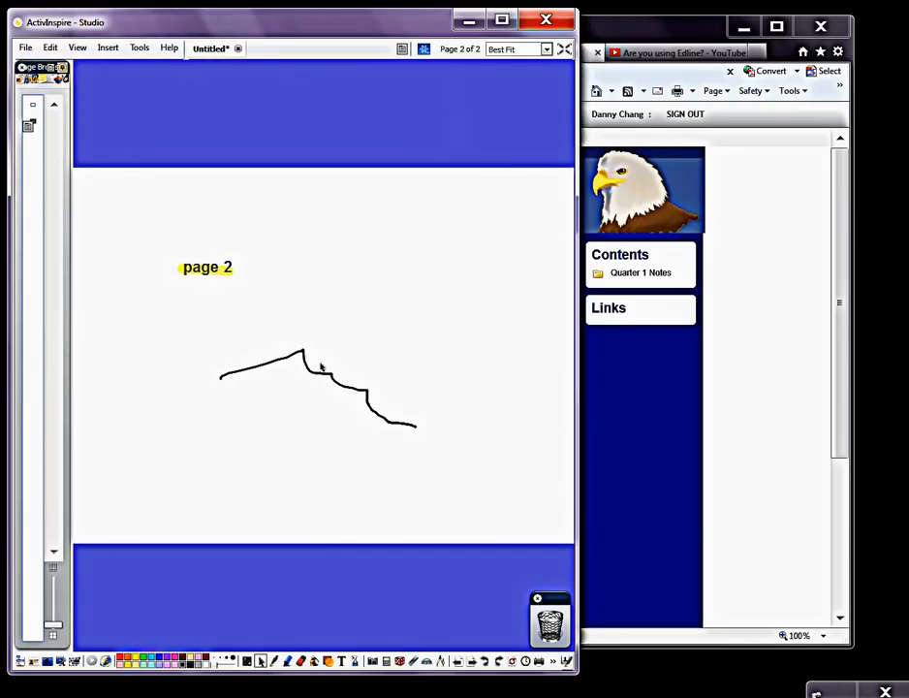
Step: Switch to Edline in the browser and create a document in the Quarter 1 Notes folder with calendar date 08/21/13
left_click(618, 38)
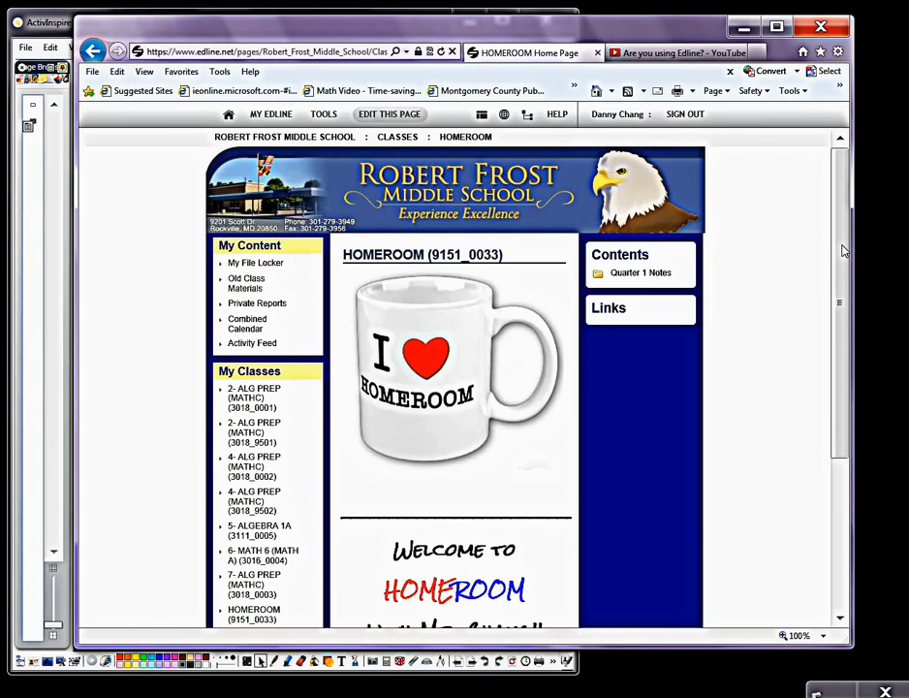
mouse_move(649, 289)
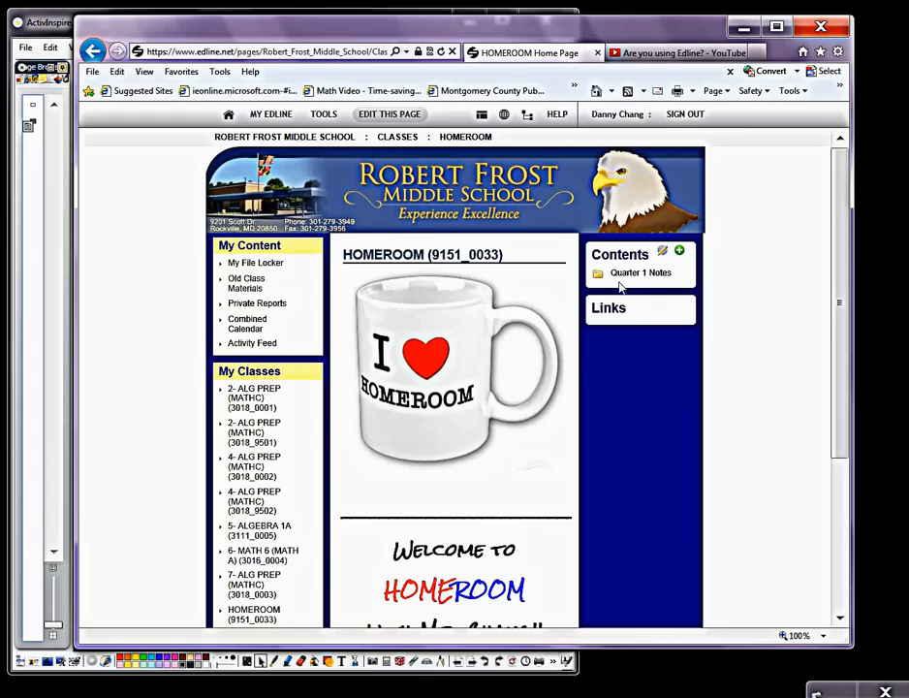
left_click(596, 278)
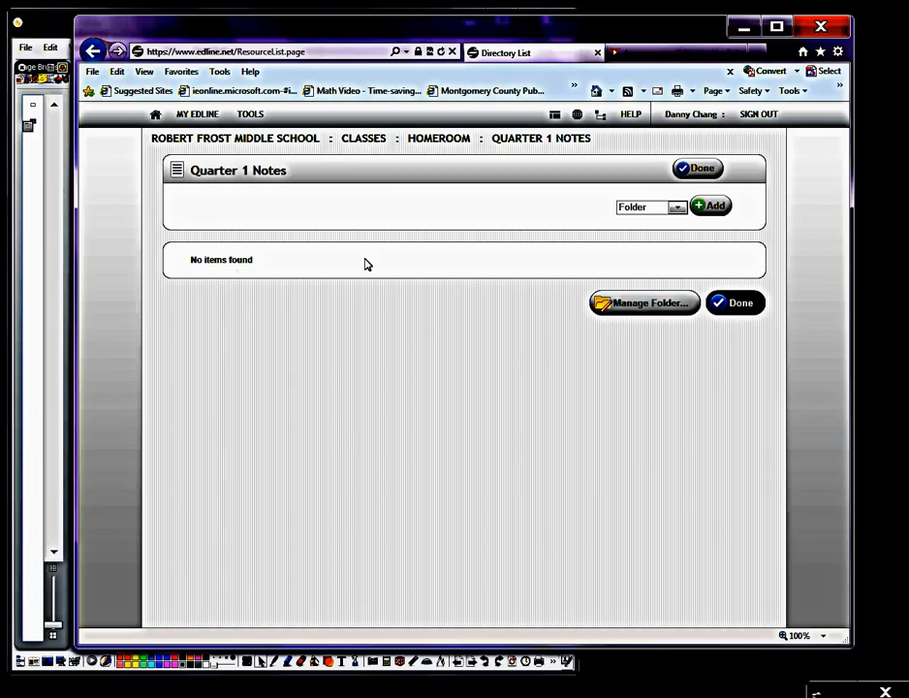
left_click(677, 208)
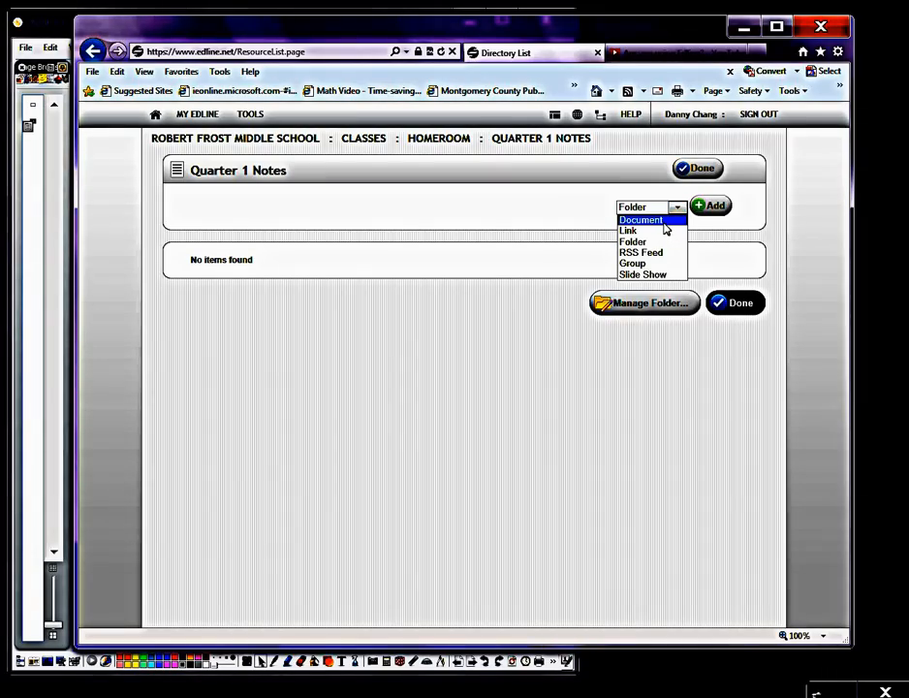
left_click(665, 222)
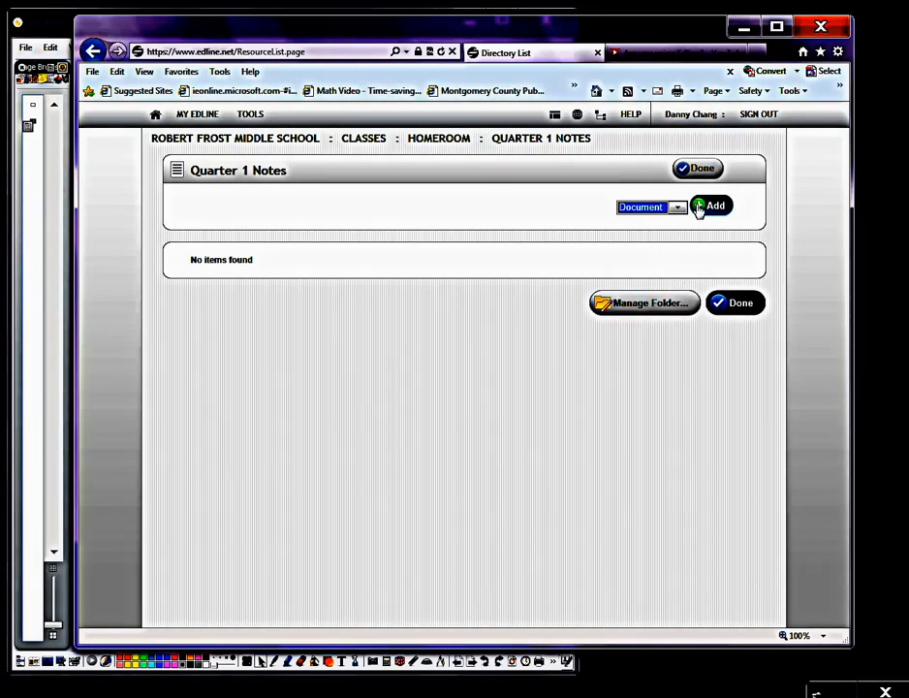
left_click(698, 209)
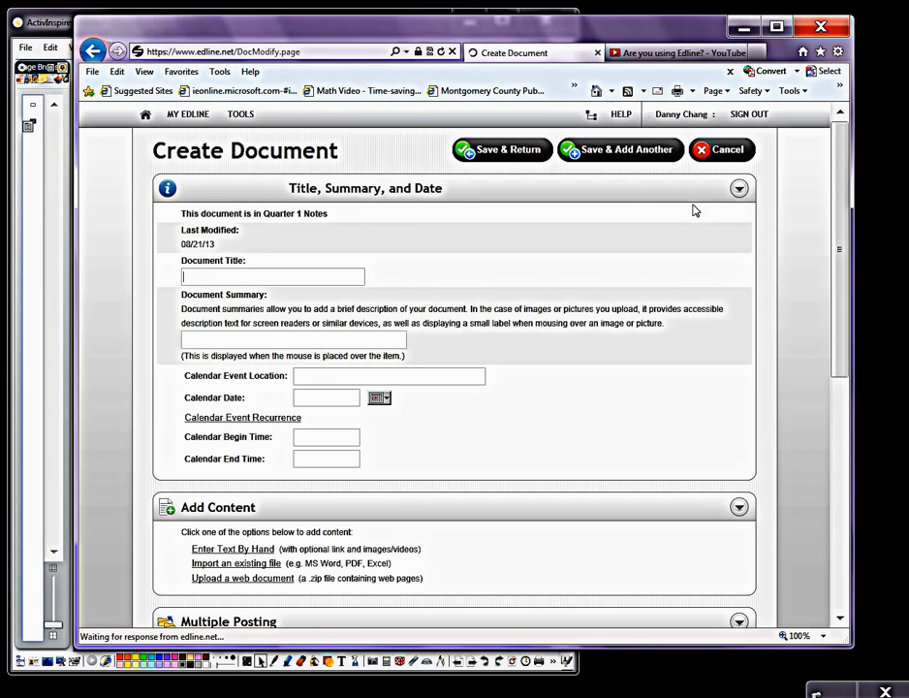
left_click(379, 398)
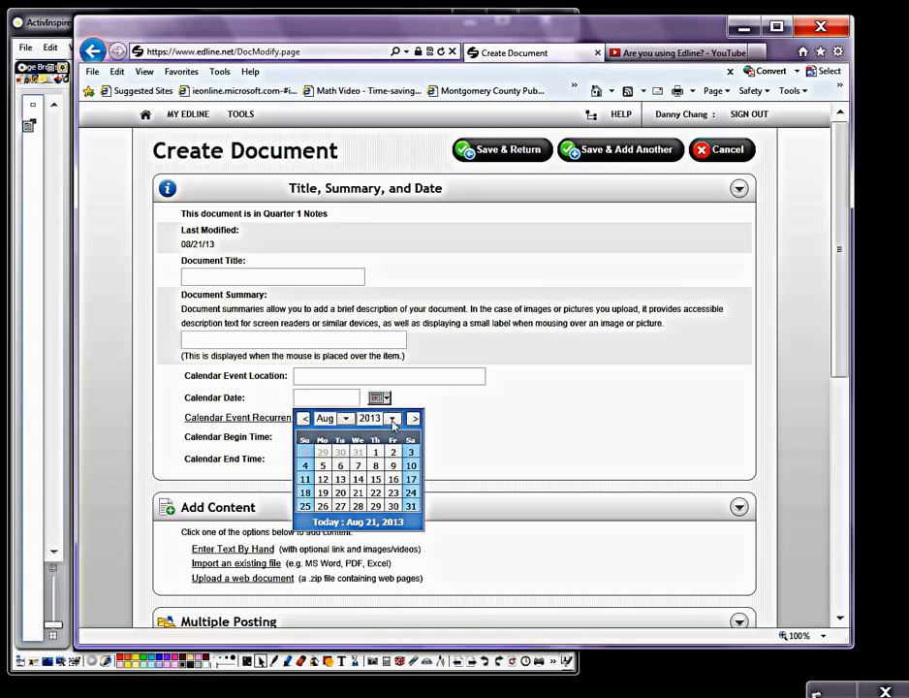
left_click(357, 494)
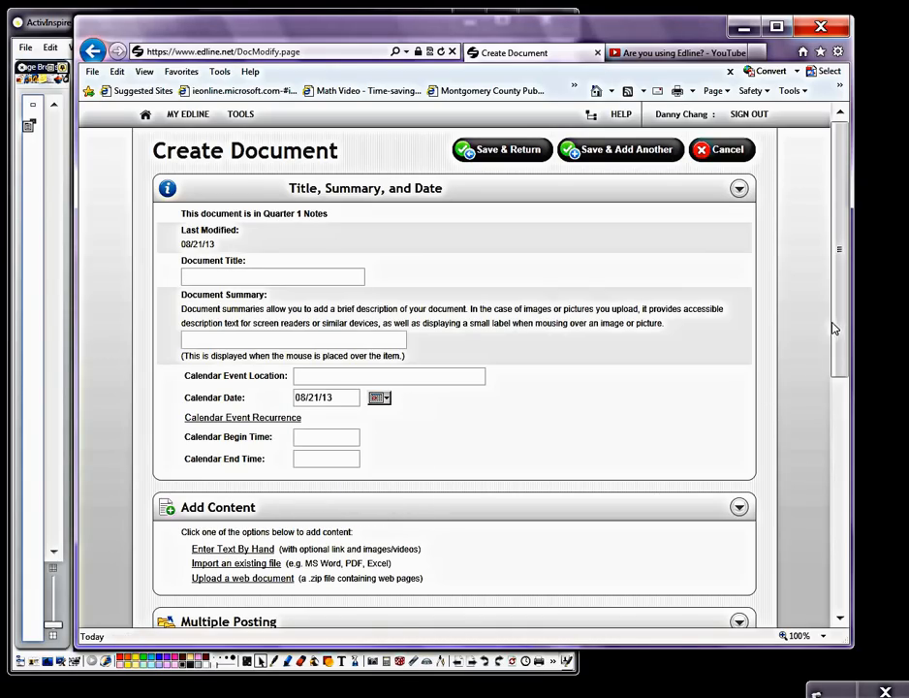
Step: Import the existing file "Notes for Edline" PDF from the teacher's Frost Files folder as the document's content
left_click_drag(842, 331, 876, 487)
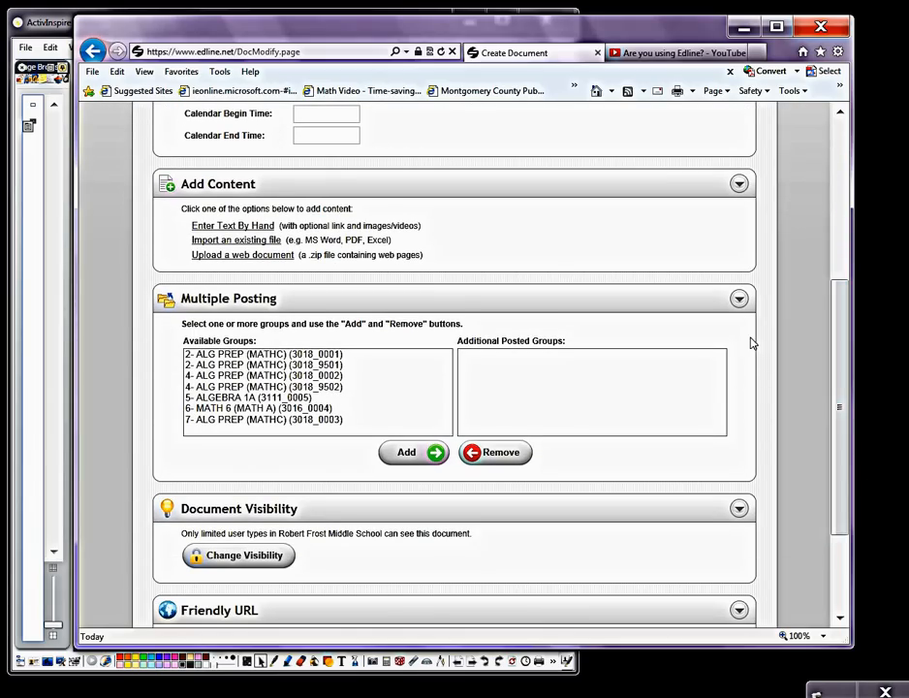
left_click(248, 244)
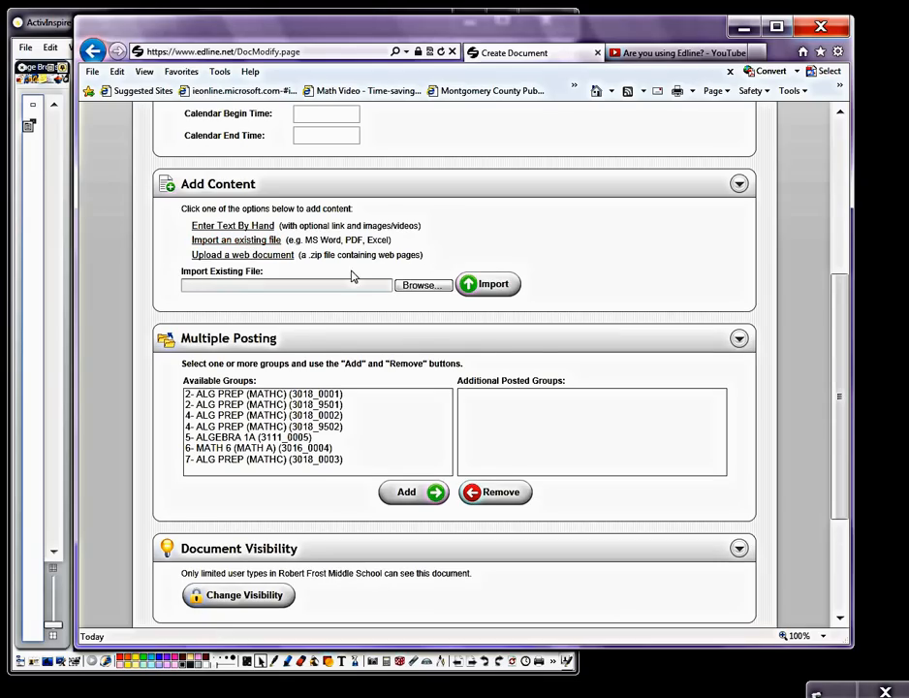
left_click(435, 289)
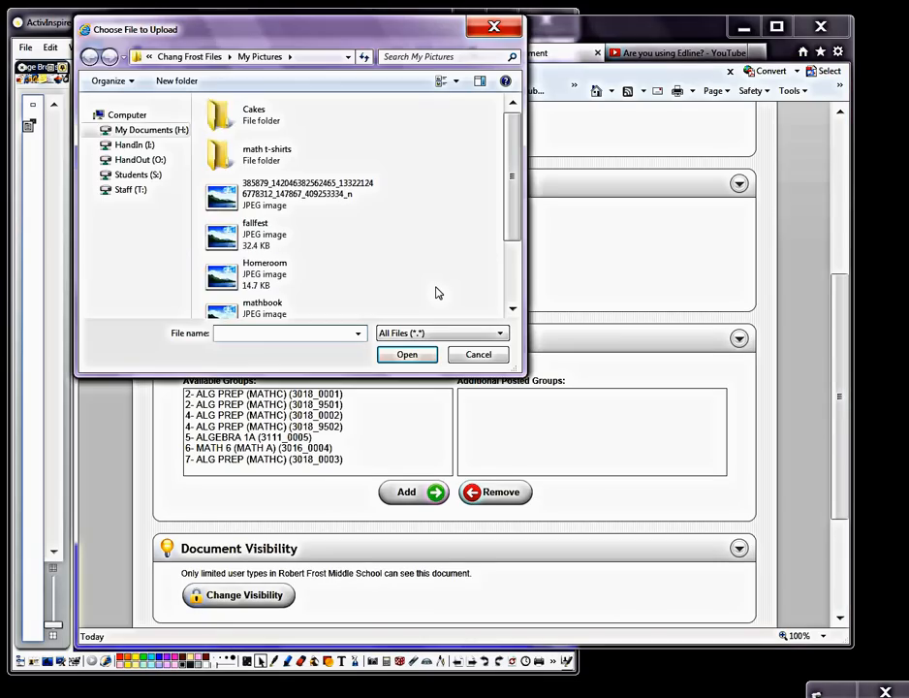
left_click(165, 135)
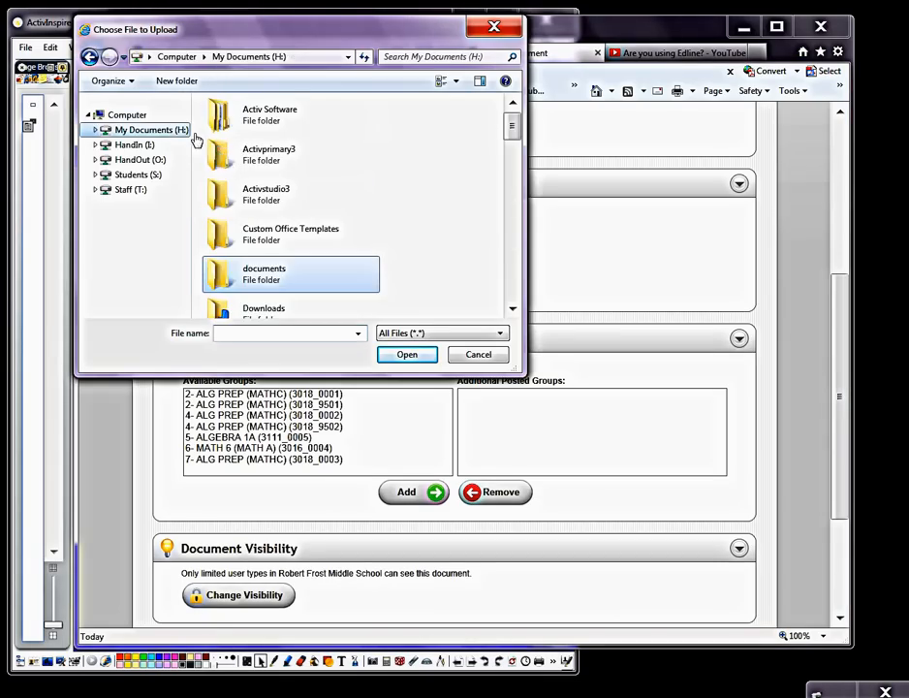
double_click(323, 285)
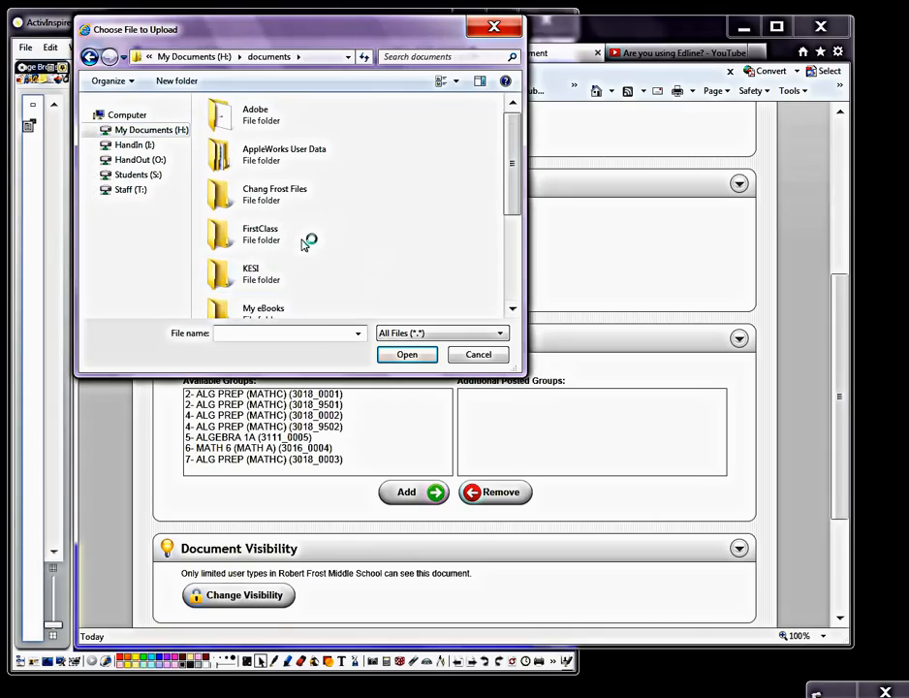
double_click(286, 193)
left_click_drag(516, 126, 516, 279)
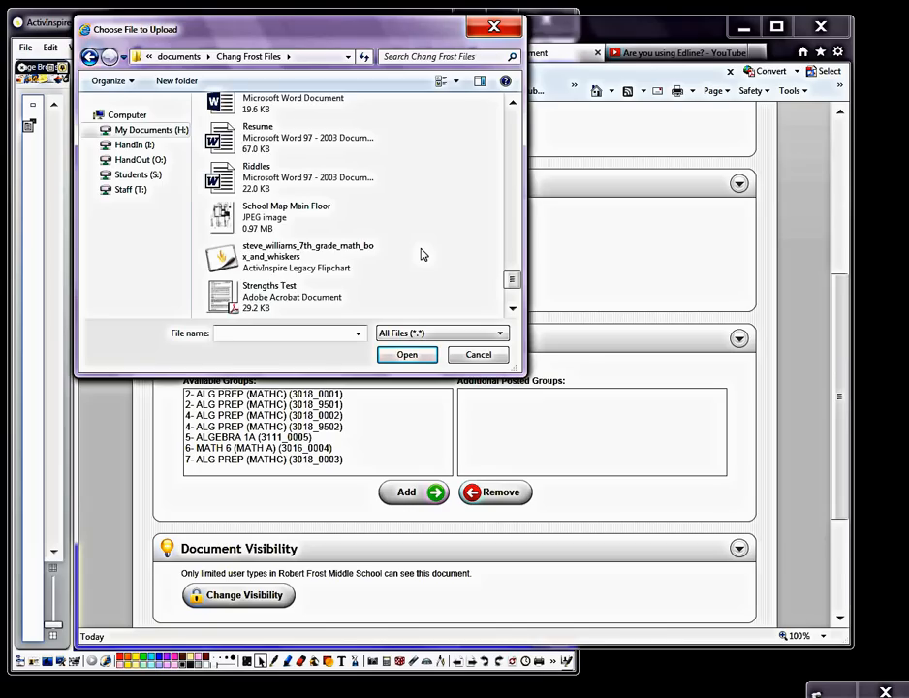
scroll(421, 255, "up", 1)
scroll(408, 252, "up", 1)
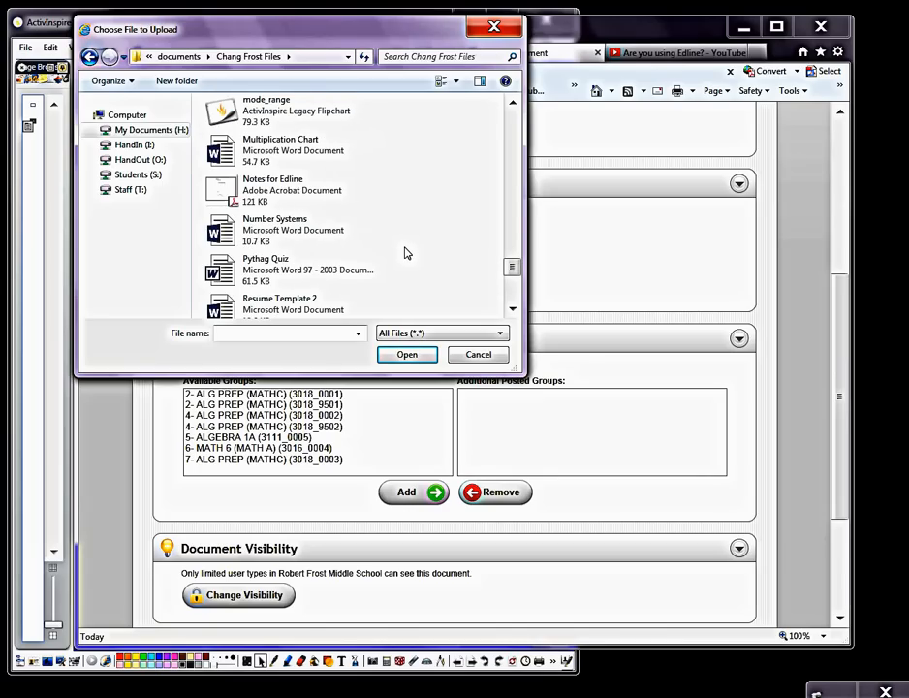
double_click(291, 196)
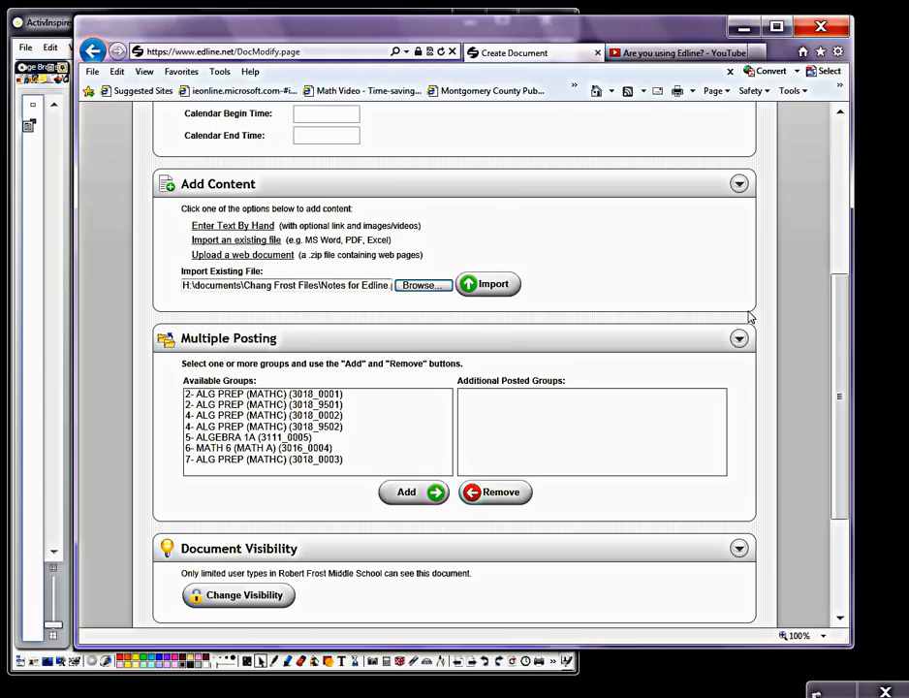
left_click(505, 289)
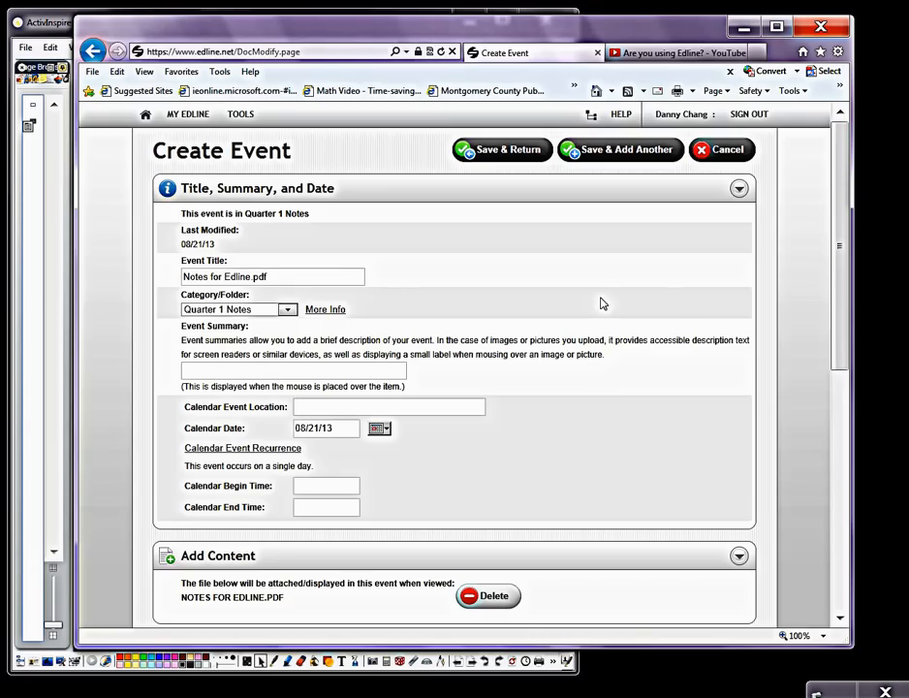
Step: Add the groups 2- ALG PREP (MATHC) (3018_0001) and 5- ALGEBRA 1A (3111_0005) to the event's multiple posting, and remove both again
left_click_drag(843, 313, 846, 529)
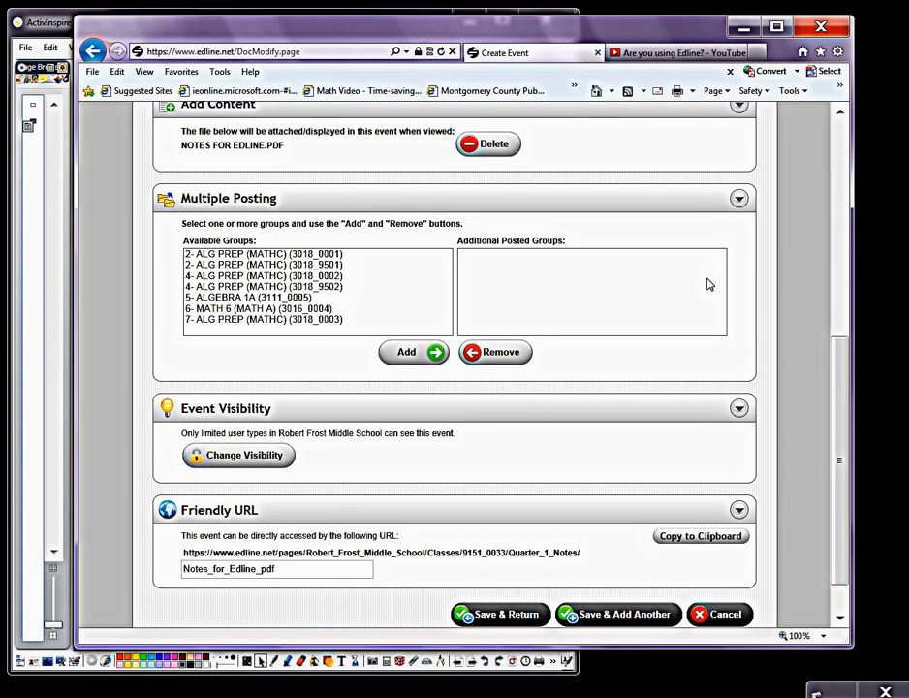
left_click(313, 255)
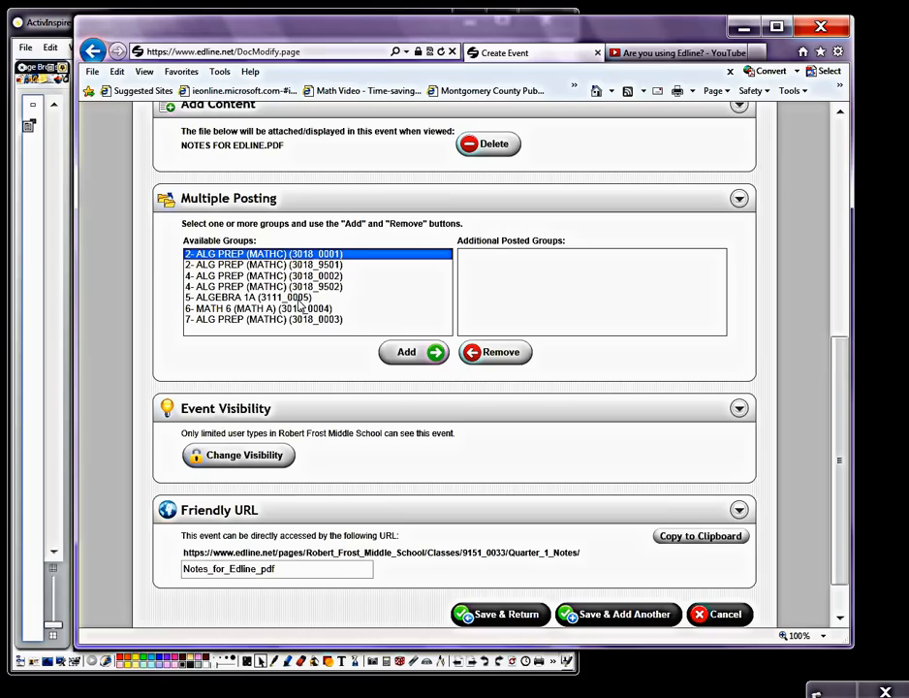
left_click(299, 299, "ctrl")
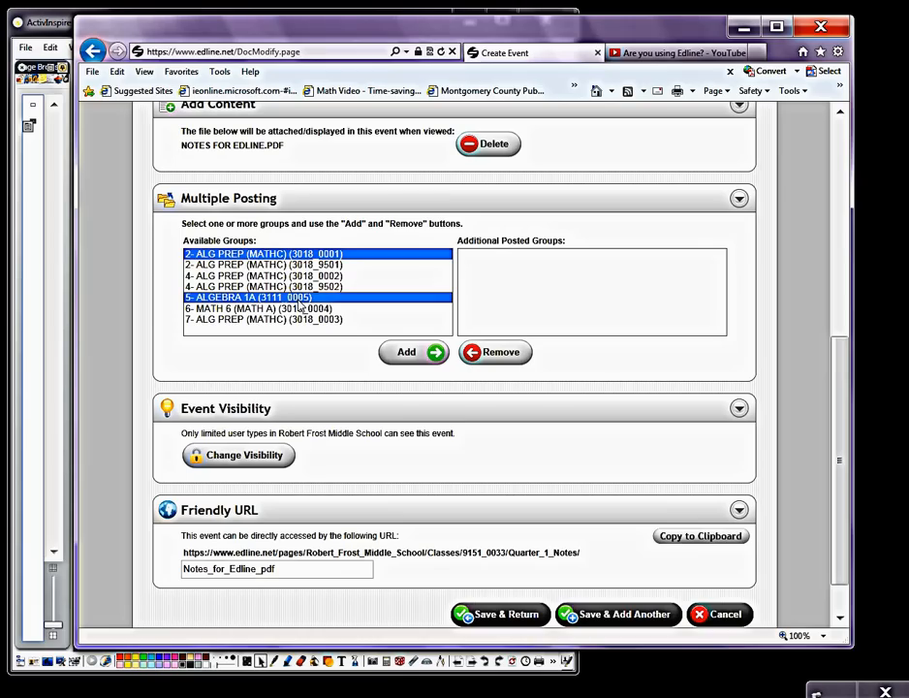
left_click(413, 358)
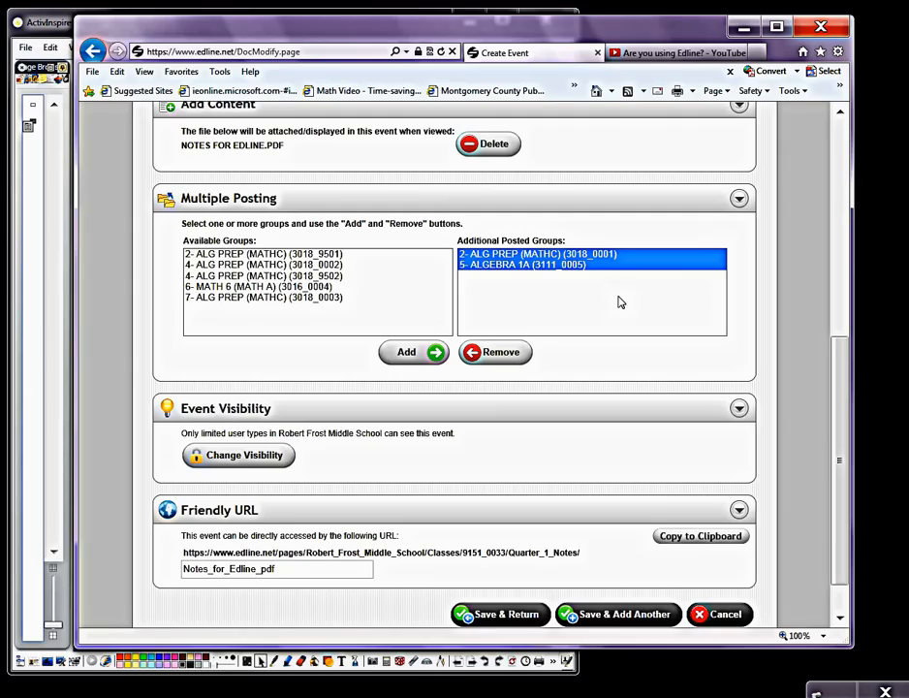
left_click(512, 355)
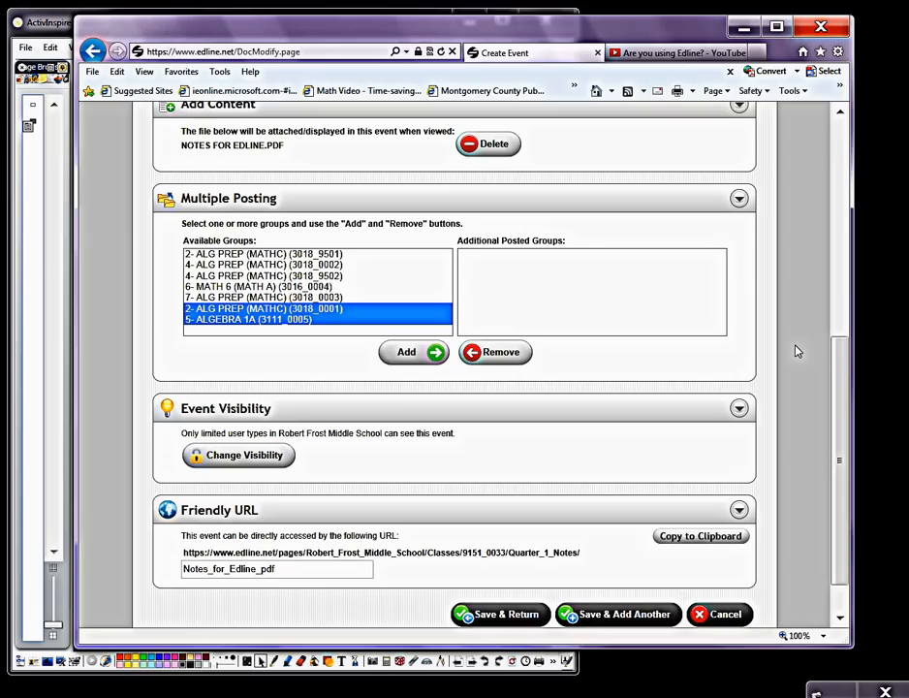
Step: Save the Notes for Edline.pdf event and finish editing the Quarter 1 Notes folder
left_click(487, 621)
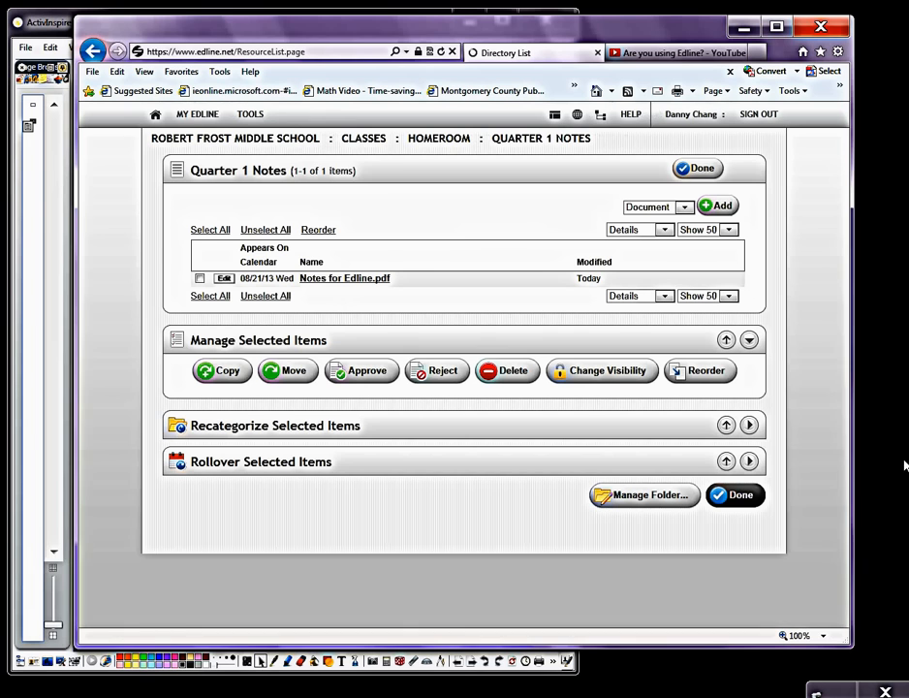
left_click(707, 172)
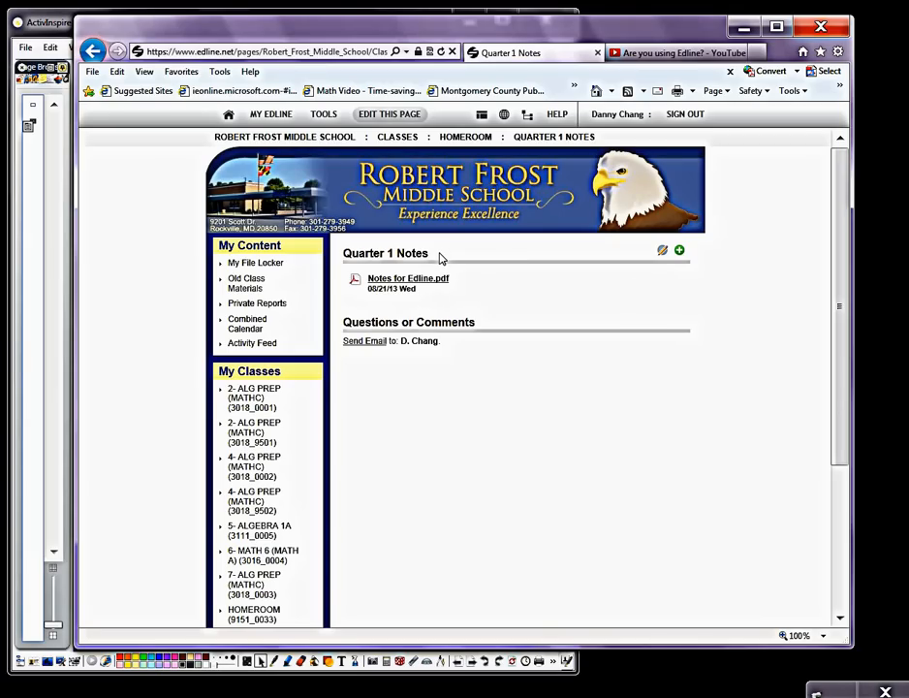
Step: View the posted Notes for Edline.pdf through the HOMEROOM page's Quarter 1 Notes folder, and close the PDF
left_click_drag(845, 196, 832, 291)
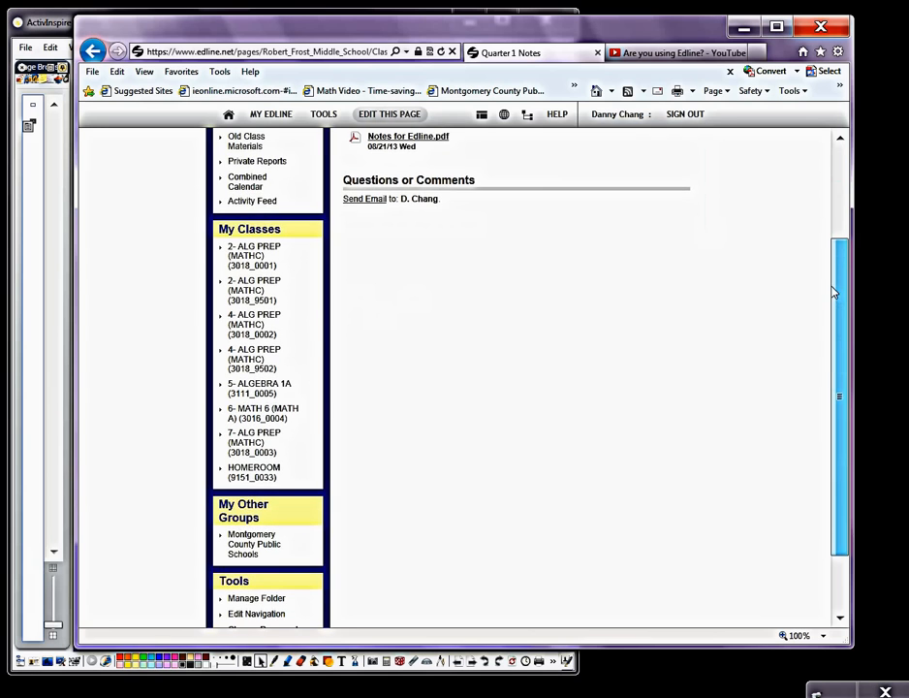
left_click(276, 475)
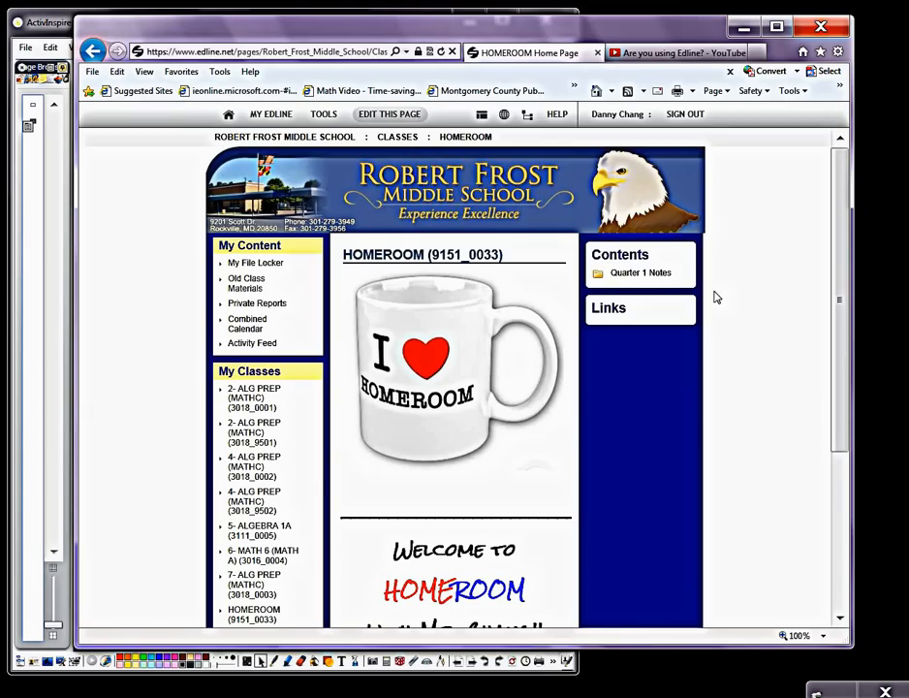
left_click(641, 272)
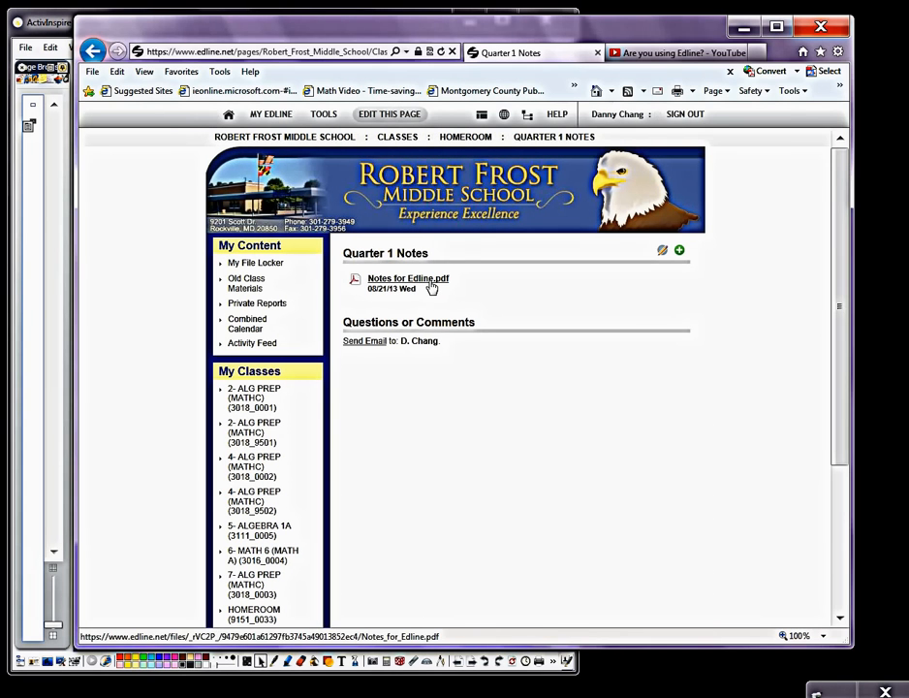
left_click(431, 284)
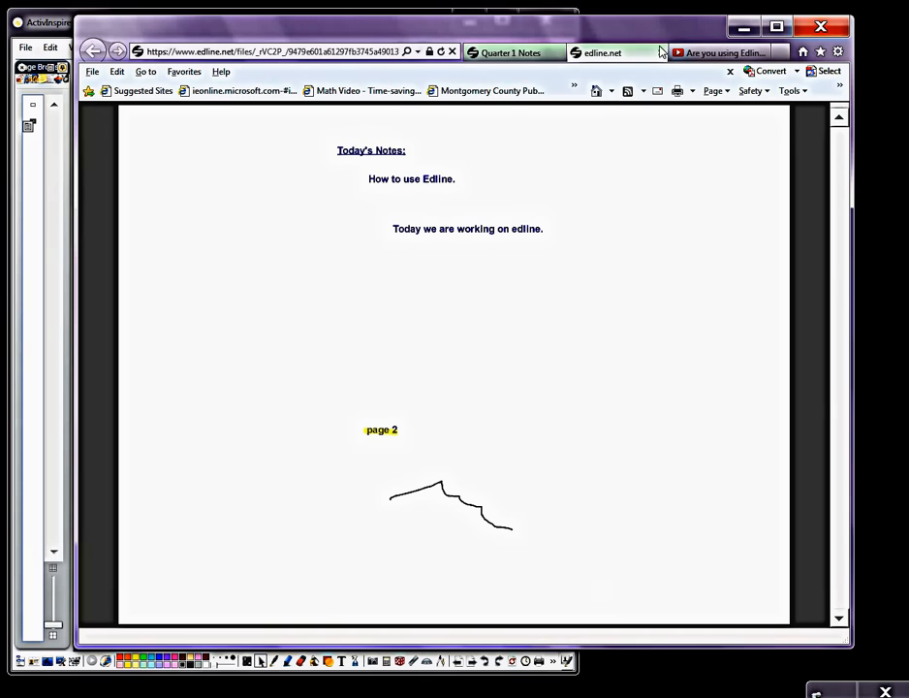
left_click(659, 53)
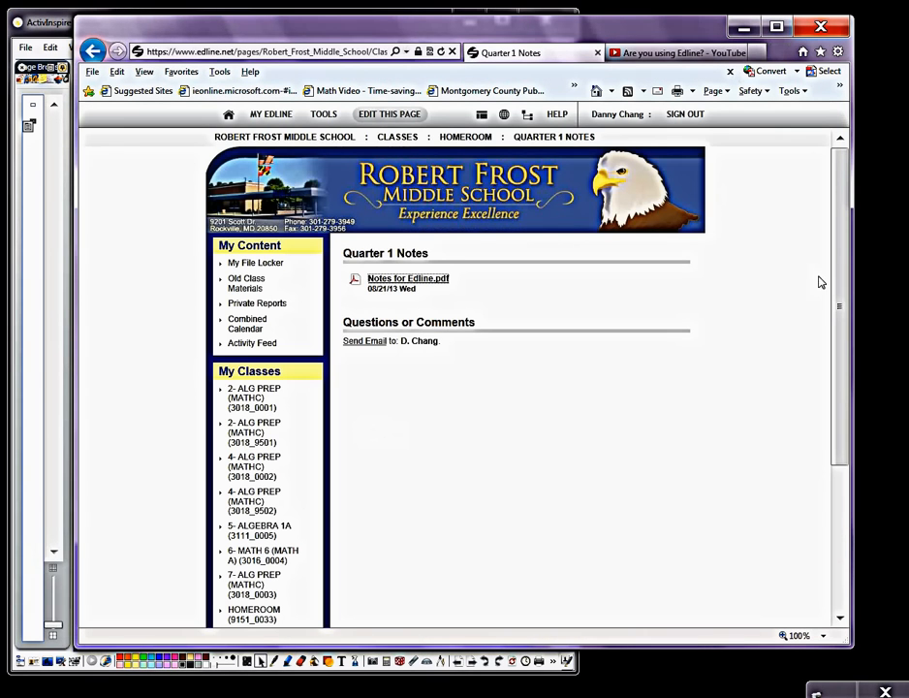
Step: Check the Notes for Edline.pdf entry on August 21 in the HOMEROOM calendar, and return to the class home page
left_click_drag(844, 338, 843, 509)
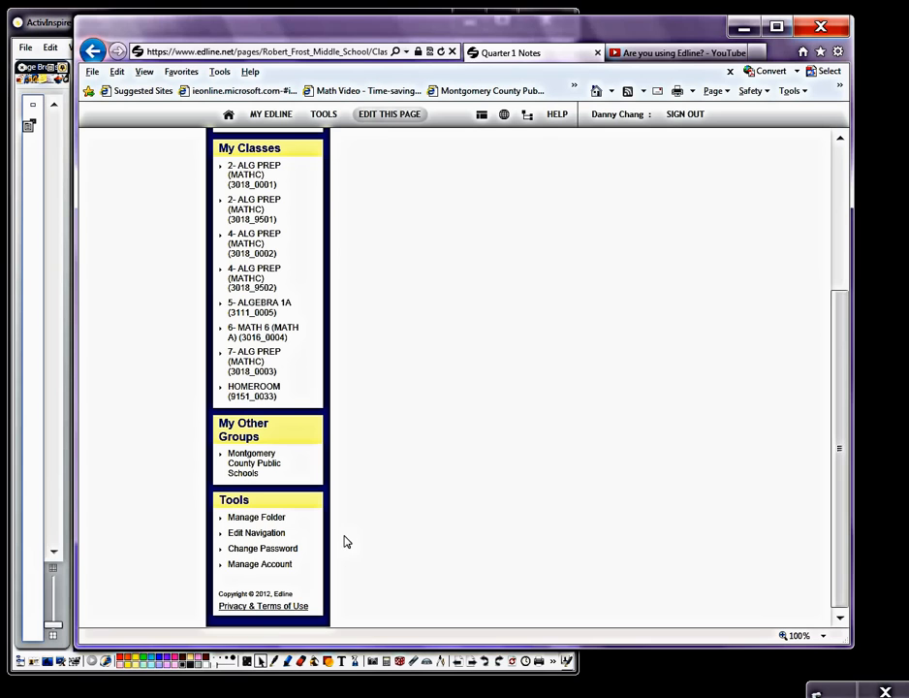
left_click(258, 390)
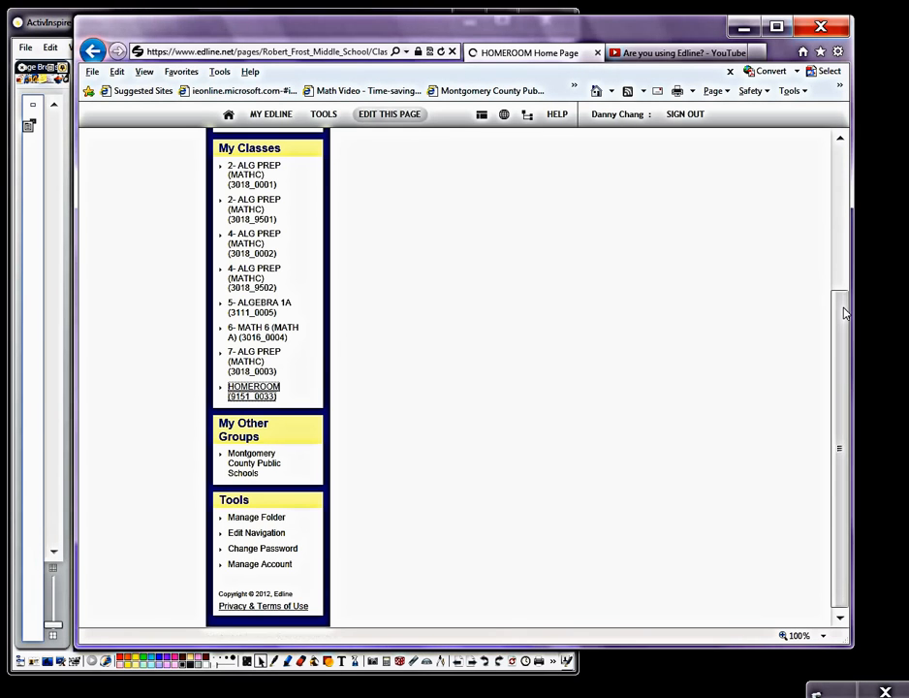
left_click_drag(842, 305, 856, 542)
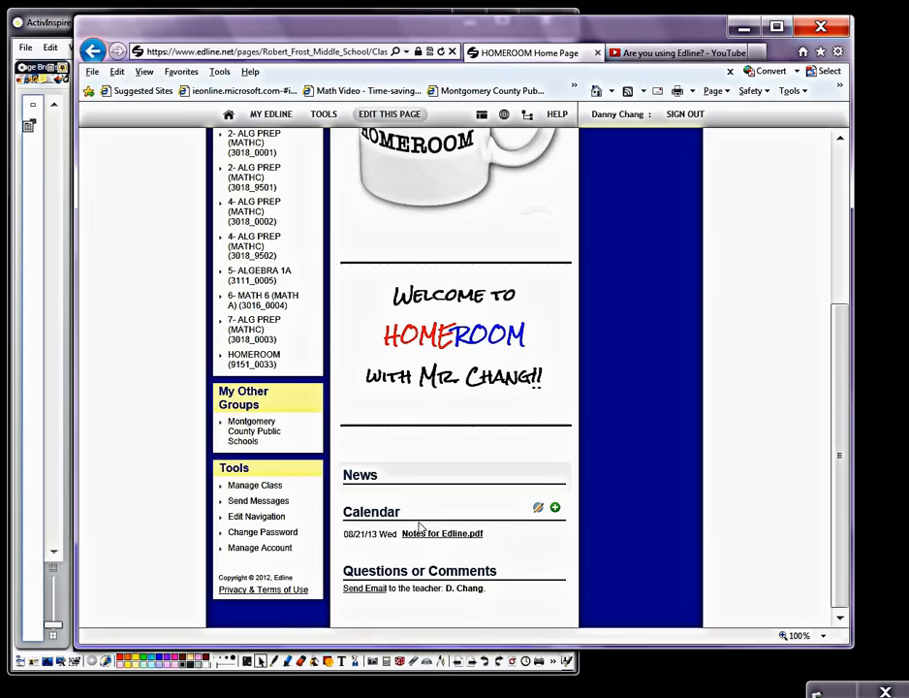
left_click(384, 517)
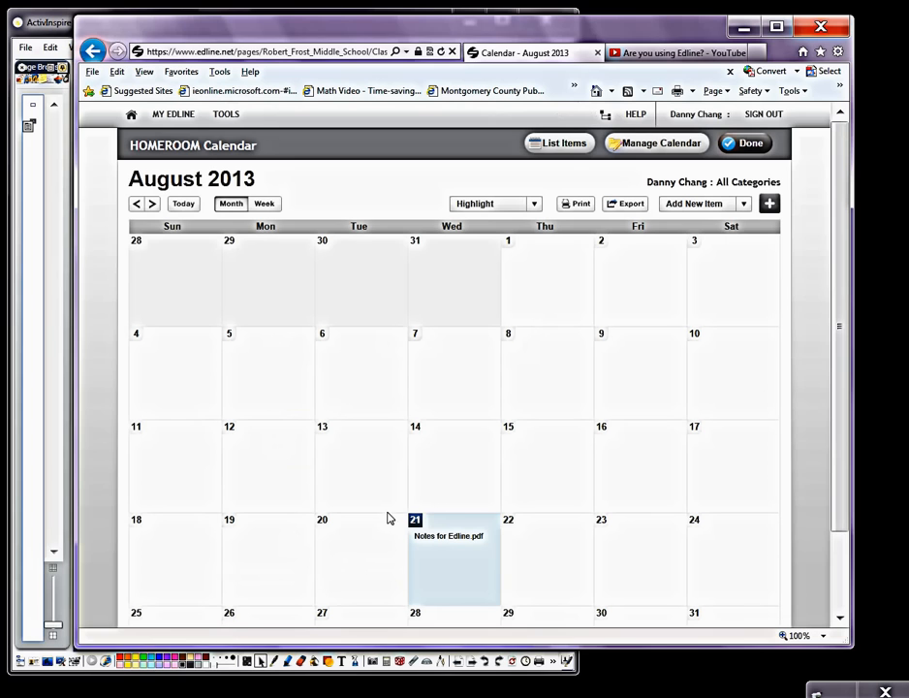
left_click(464, 545)
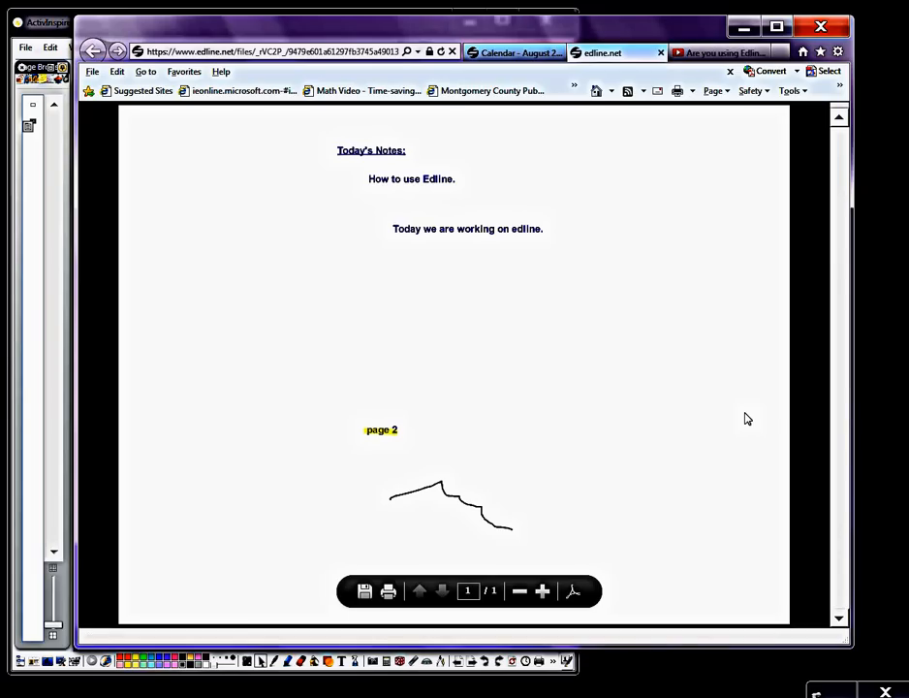
left_click(661, 52)
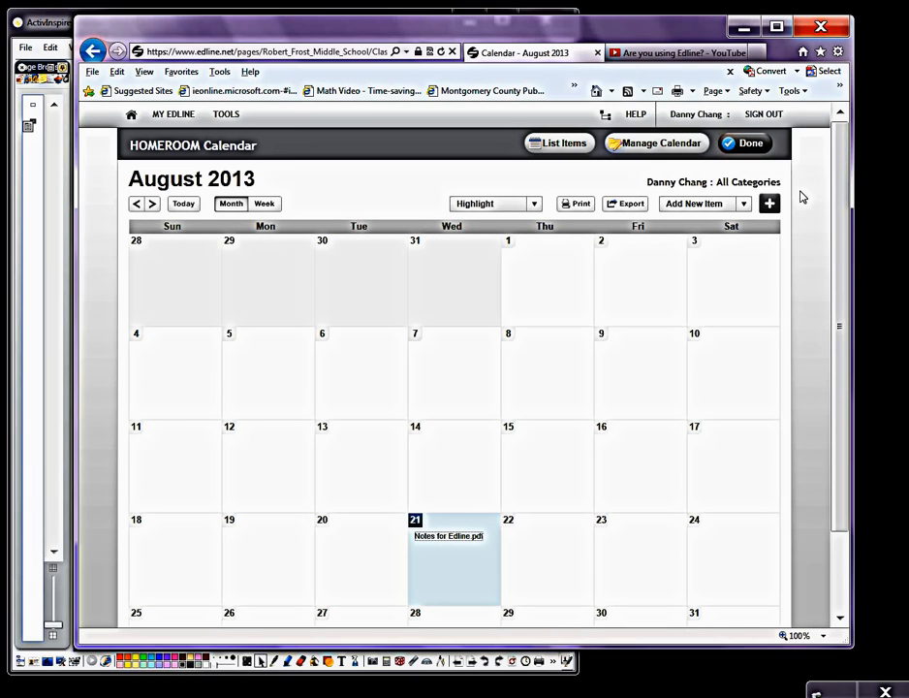
left_click(763, 148)
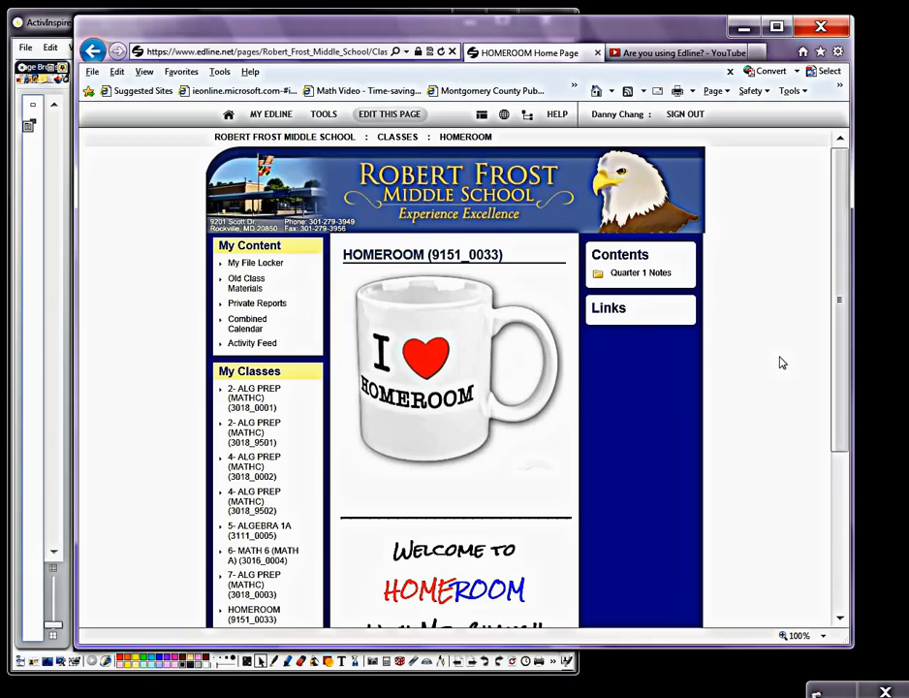
Step: Create a new item of type Link in the HOMEROOM page's Links section
mouse_move(619, 319)
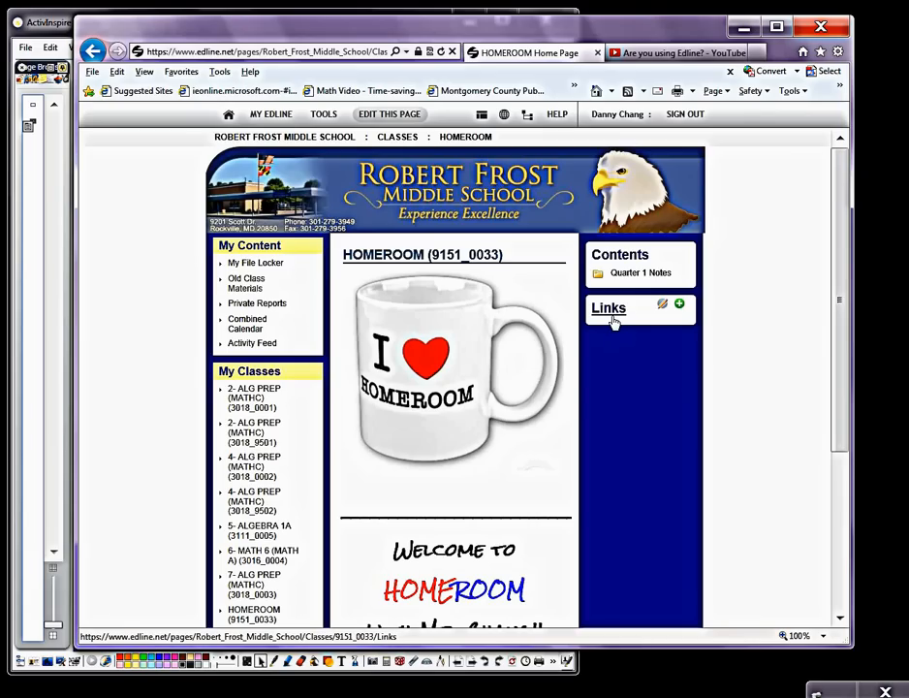
left_click(663, 305)
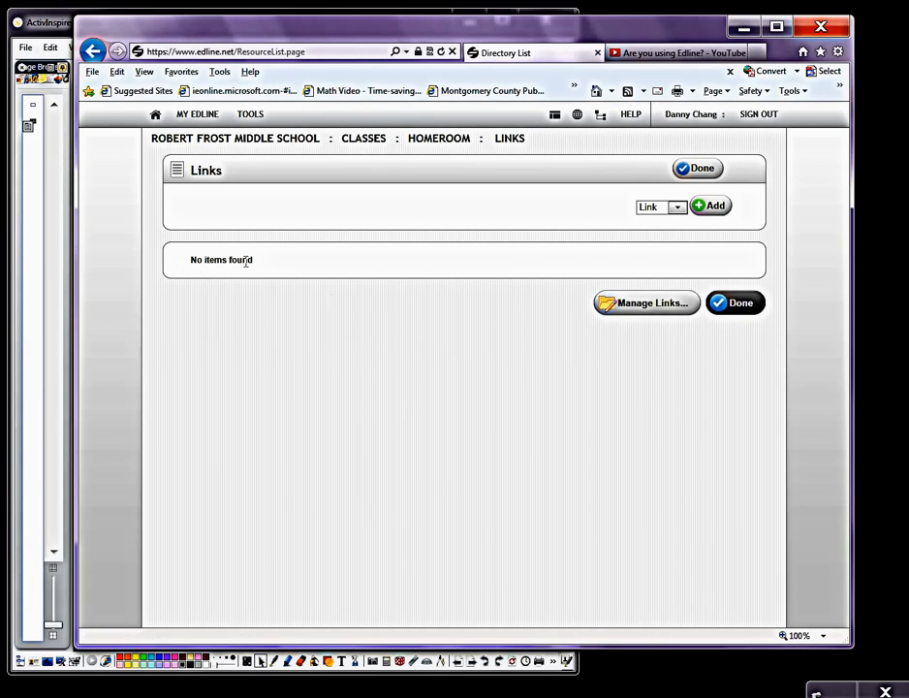
left_click(677, 207)
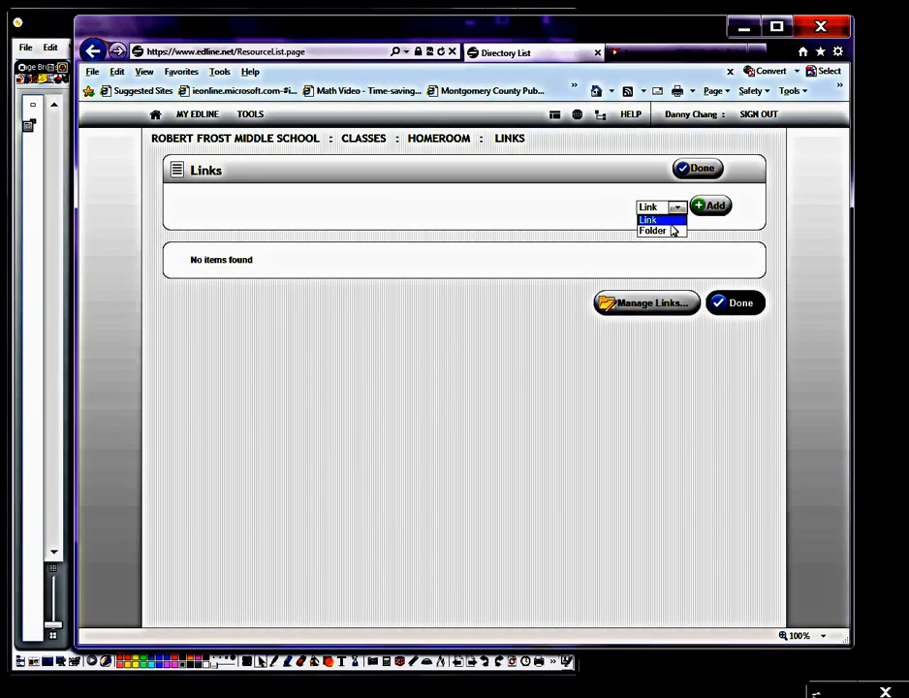
left_click(649, 220)
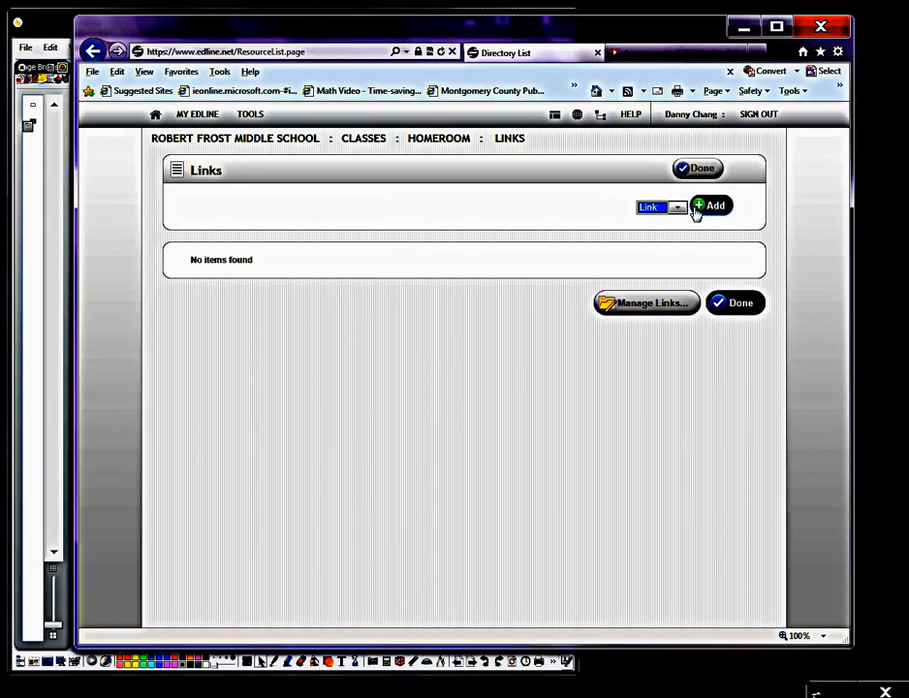
left_click(700, 207)
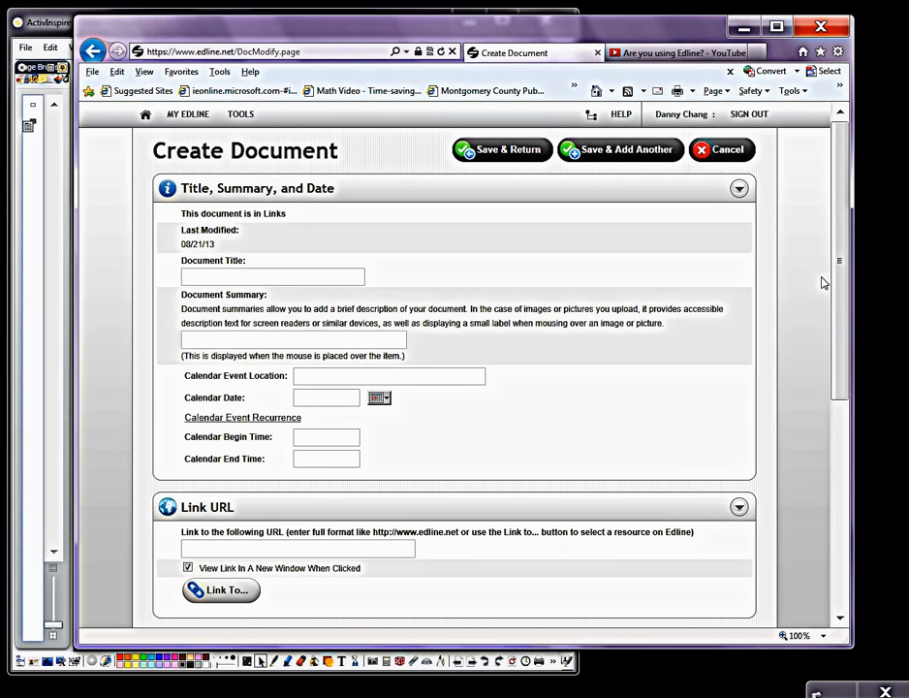
Step: Copy the web address of the YouTube video "Are you using Edline?" and paste it as the new document's link URL
left_click_drag(842, 264, 842, 394)
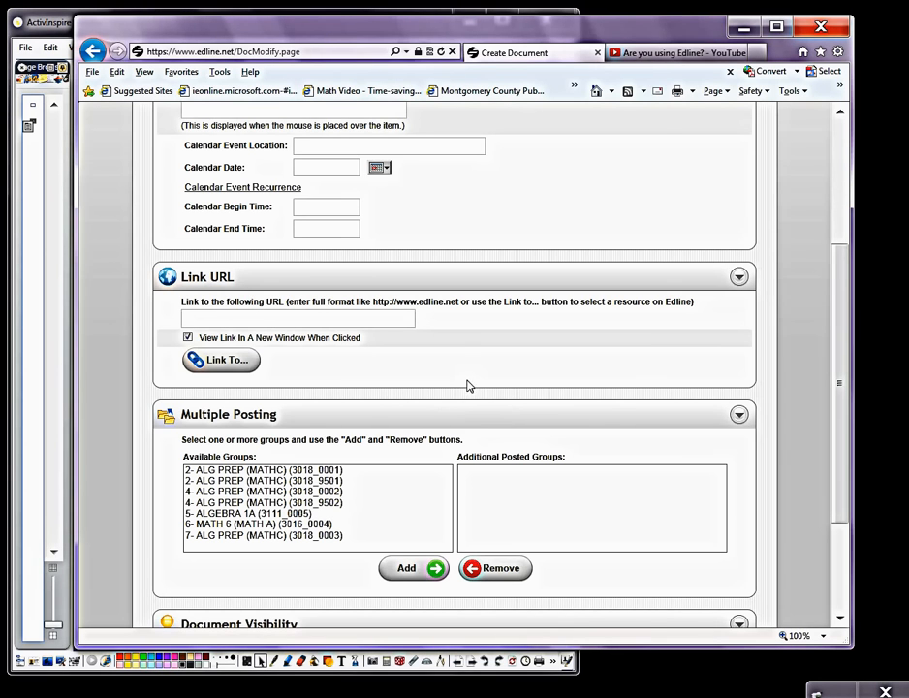
left_click(670, 54)
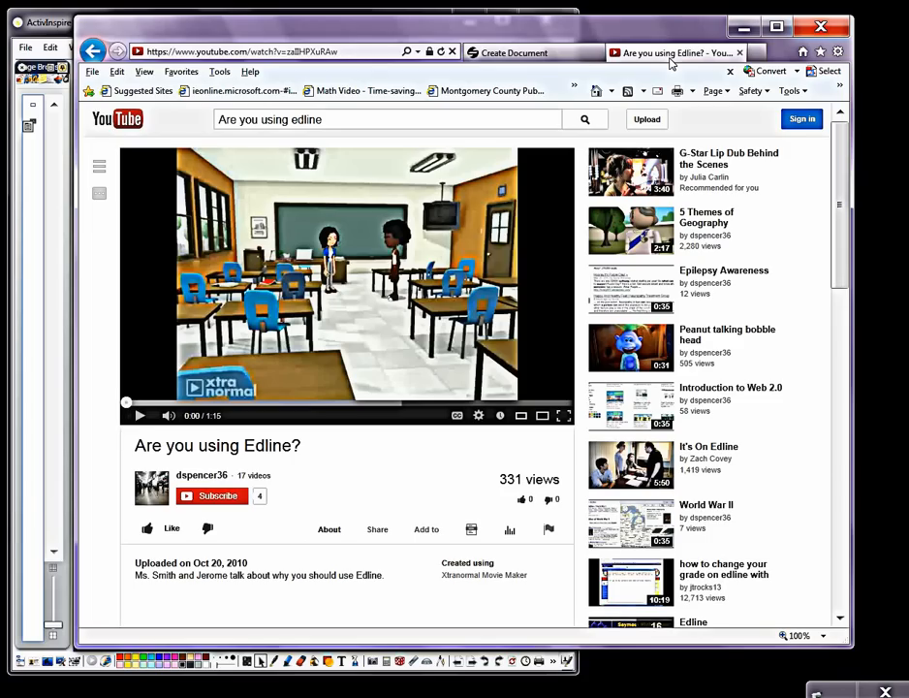
left_click(232, 51)
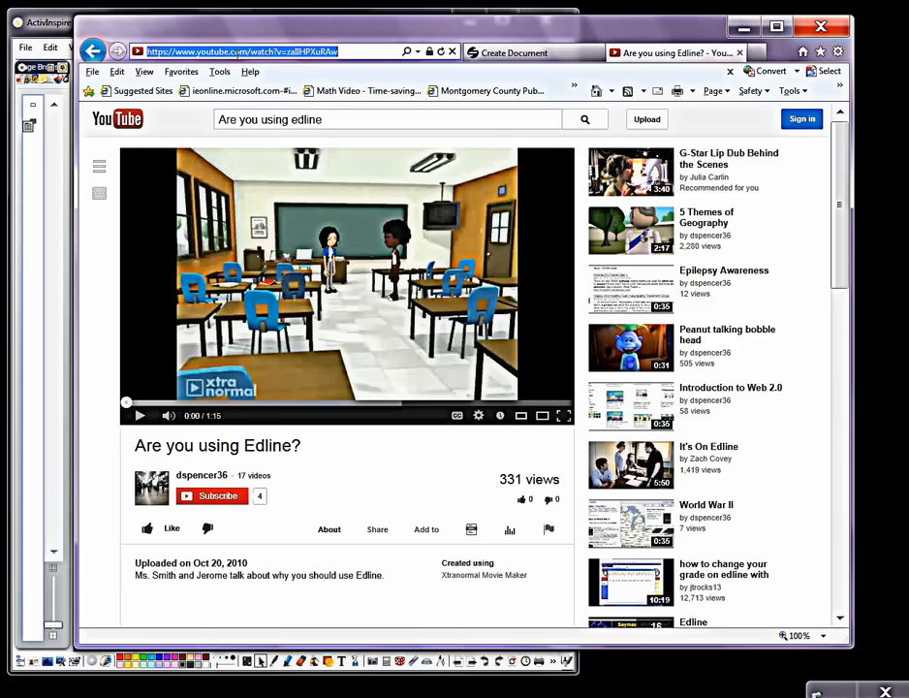
right_click(237, 54)
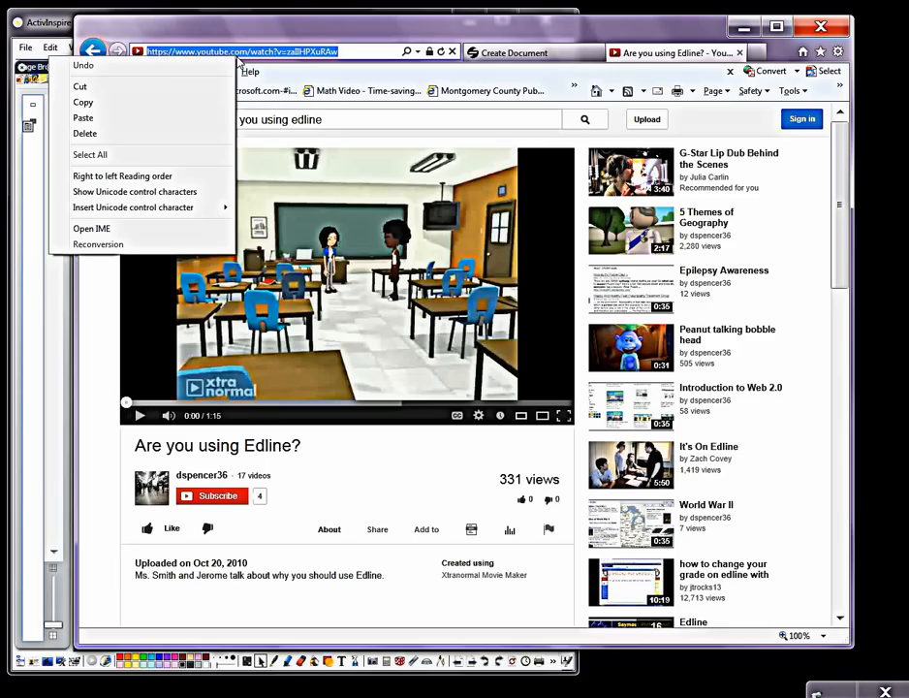
left_click(201, 105)
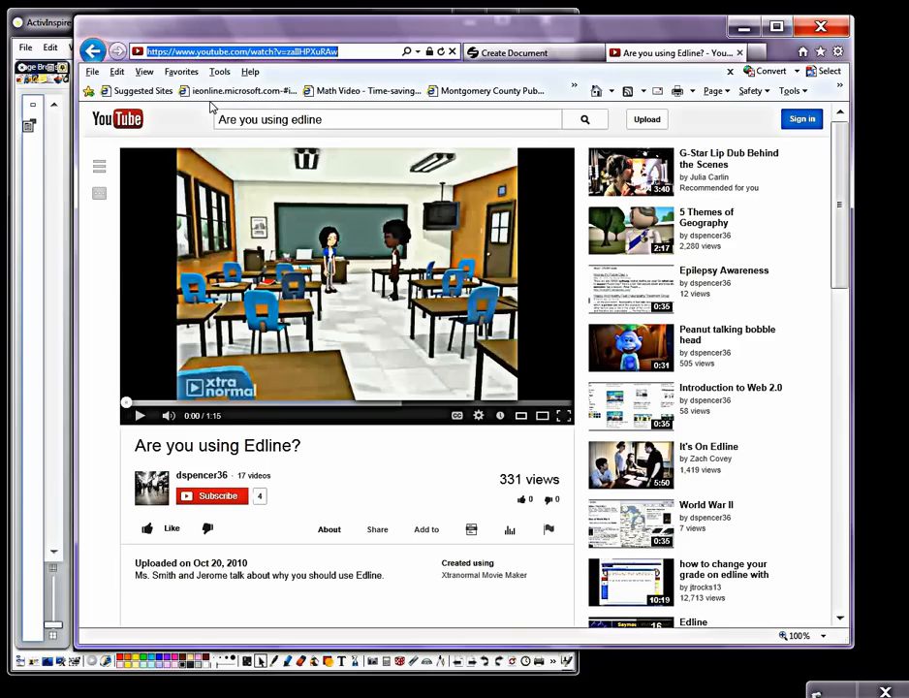
left_click(558, 58)
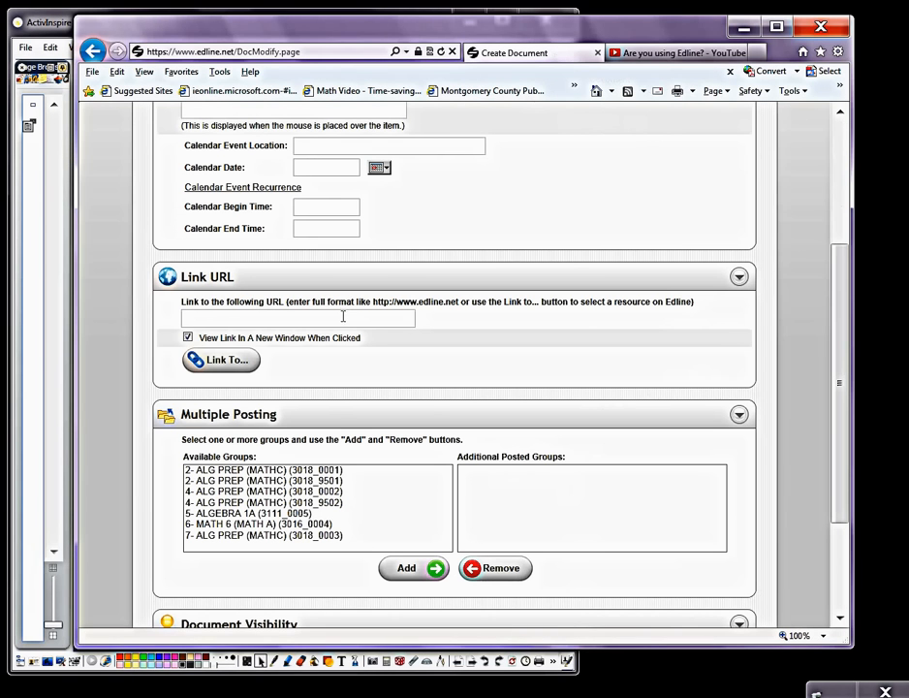
right_click(205, 321)
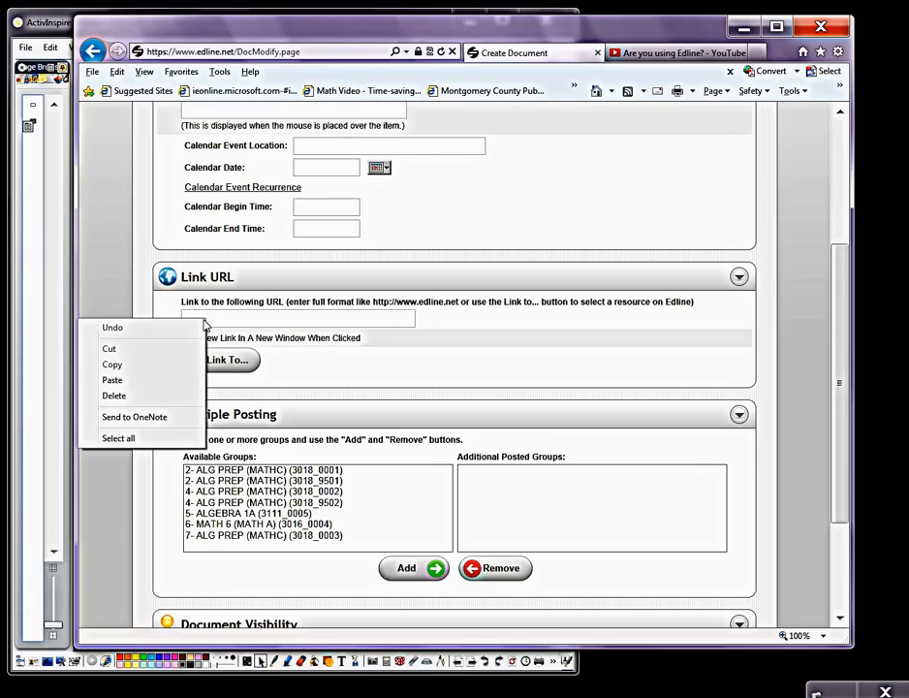
left_click(180, 381)
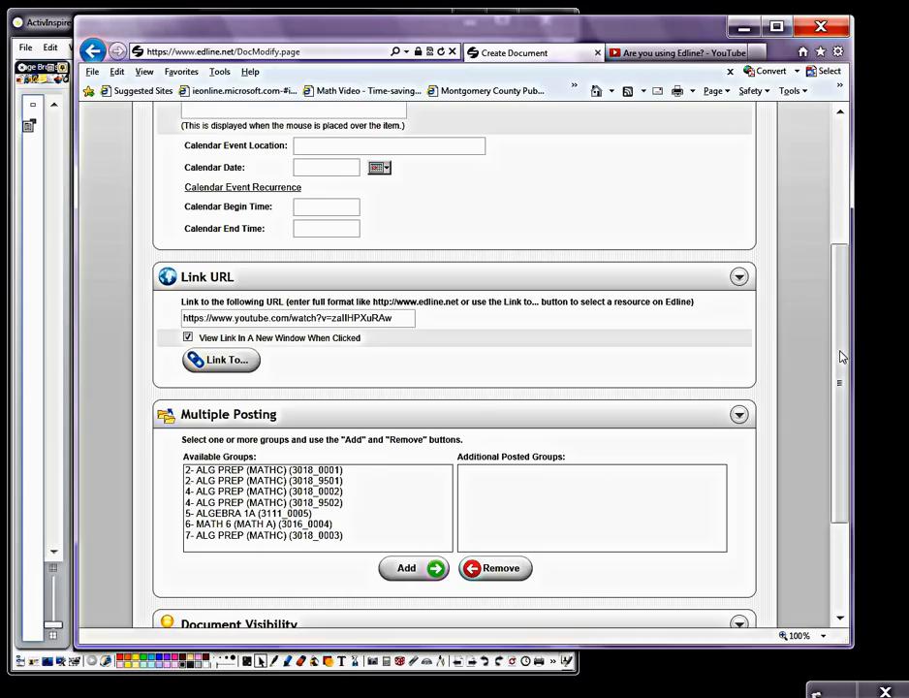
Step: Try to save the link document without a title
left_click_drag(838, 363, 839, 490)
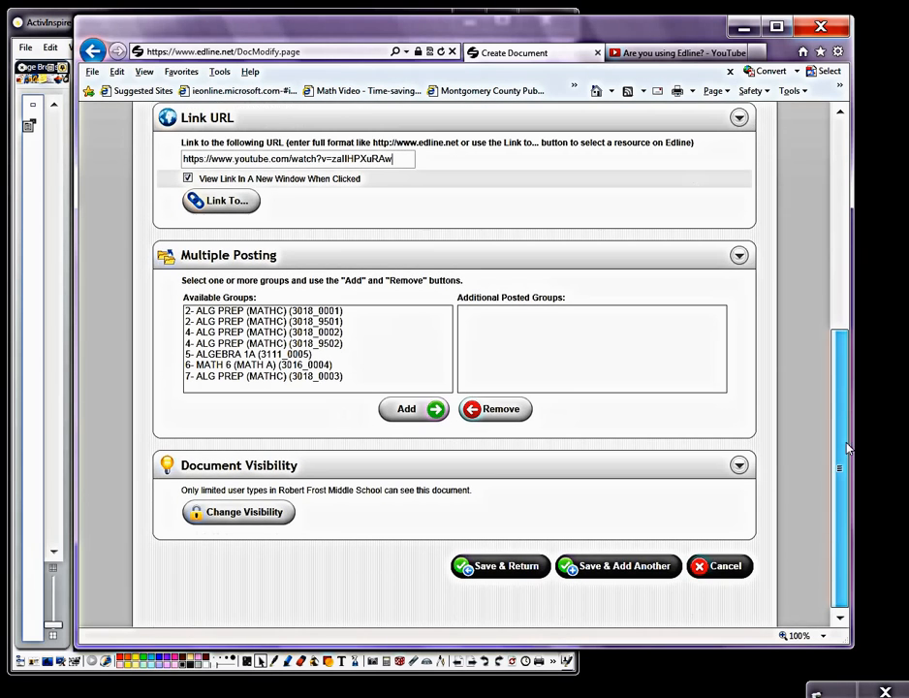
left_click(511, 570)
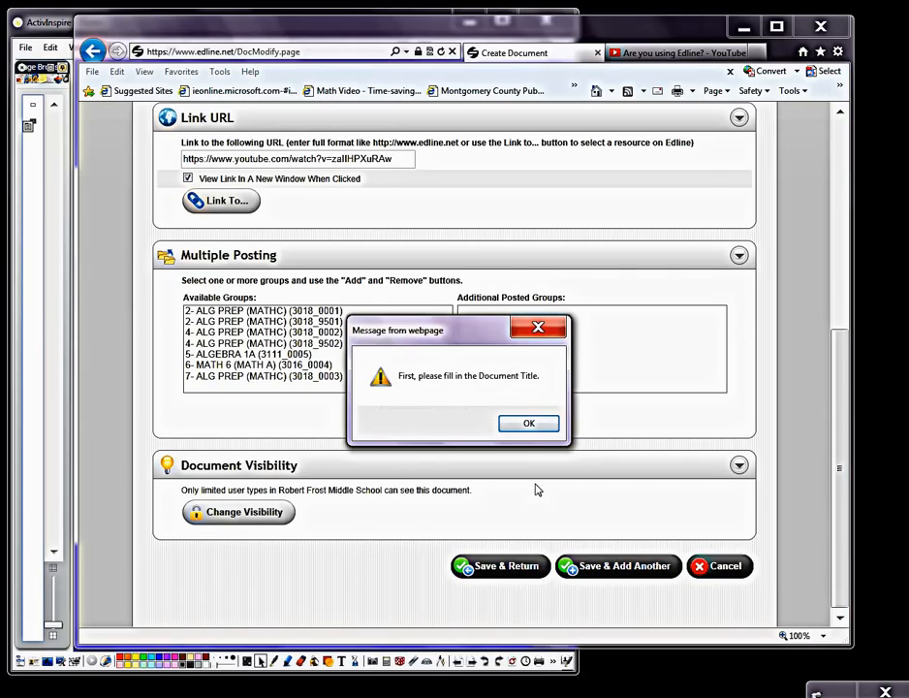
left_click(529, 424)
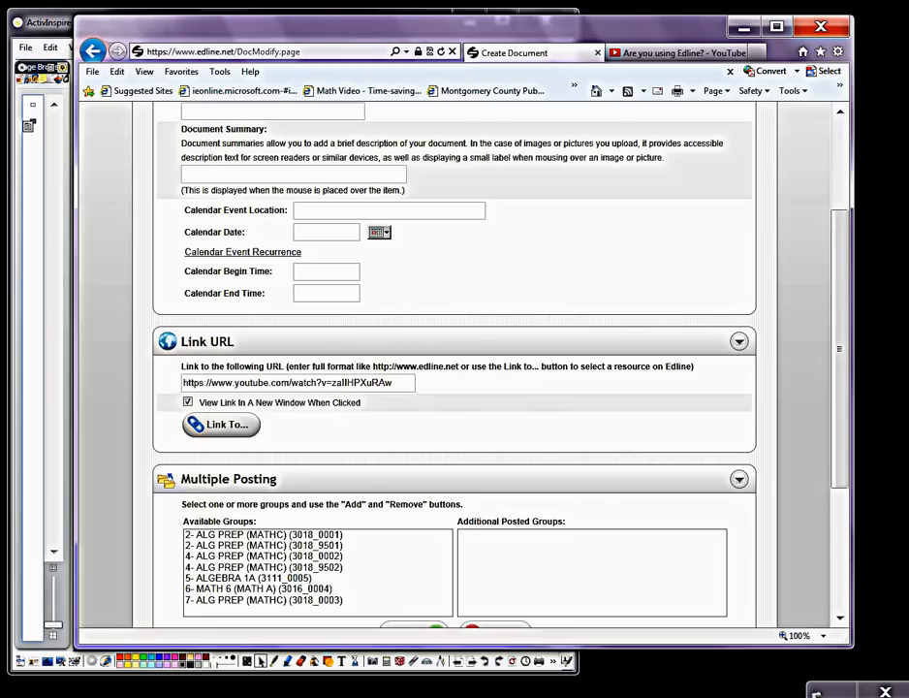
Step: Title the link document "Are You Using Edline?", save it, and return to the HOMEROOM home page
left_click_drag(845, 371, 843, 286)
left_click(280, 278)
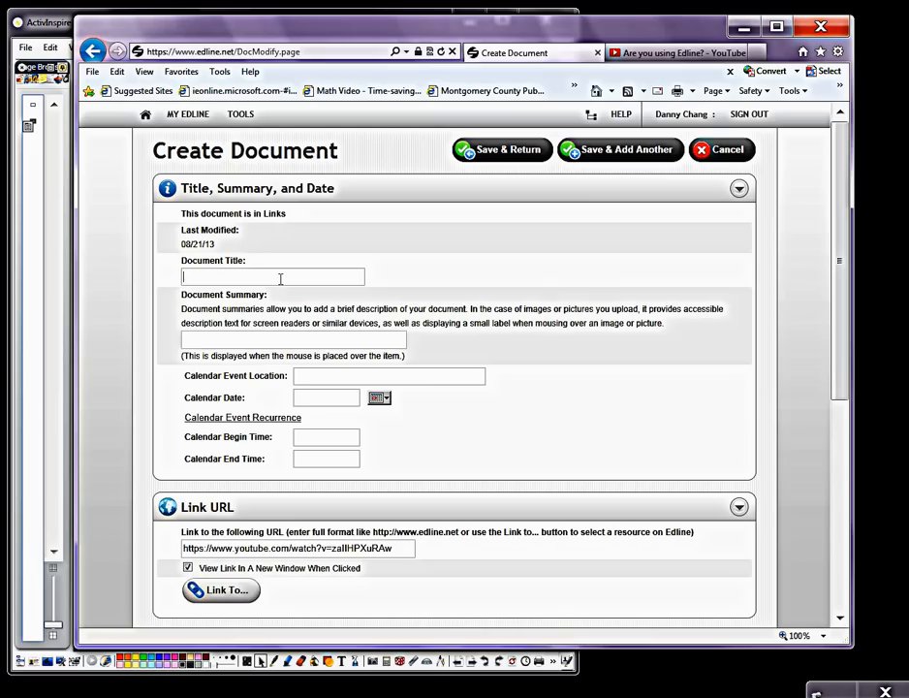
type("Are you")
key("BackSpace")
key("BackSpace")
key("BackSpace")
key("BackSpace")
type("You Using Edline?")
left_click(500, 158)
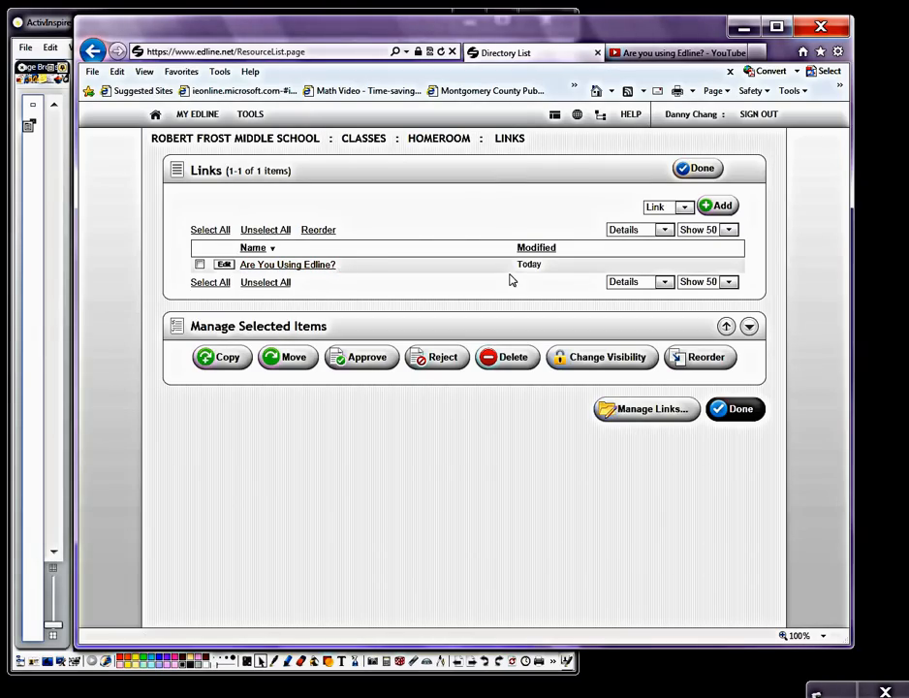
left_click(691, 173)
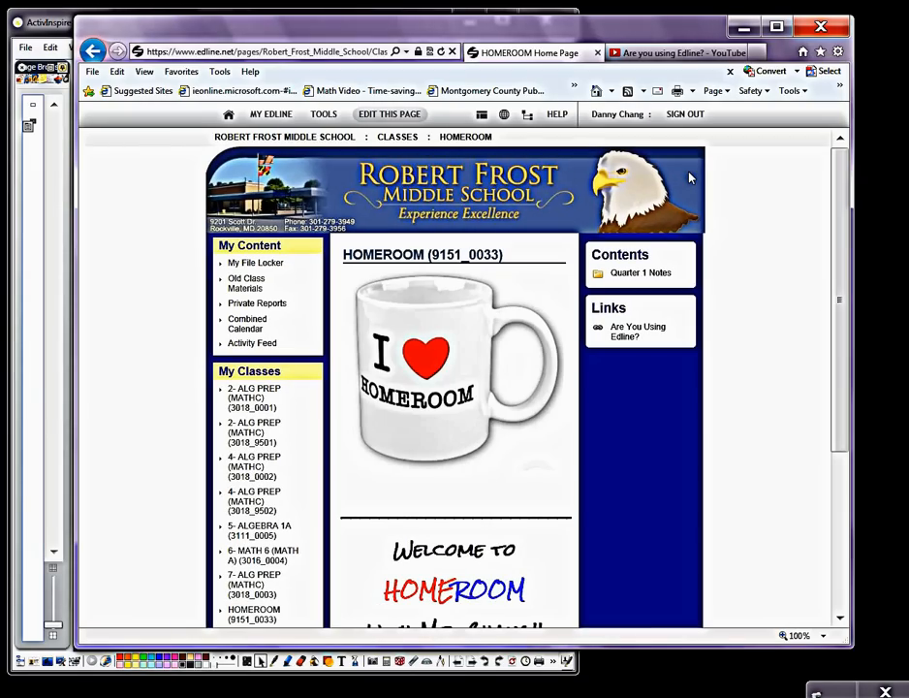
Step: Test the "Are You Using Edline?" link, pause the YouTube video, and go back to the HOMEROOM page
mouse_move(641, 349)
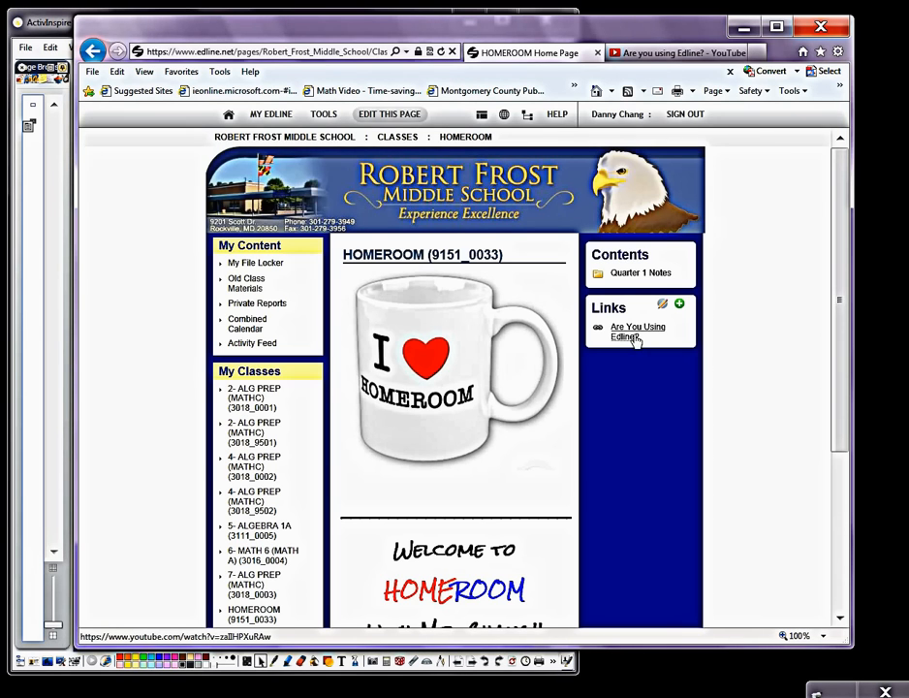
left_click(632, 332)
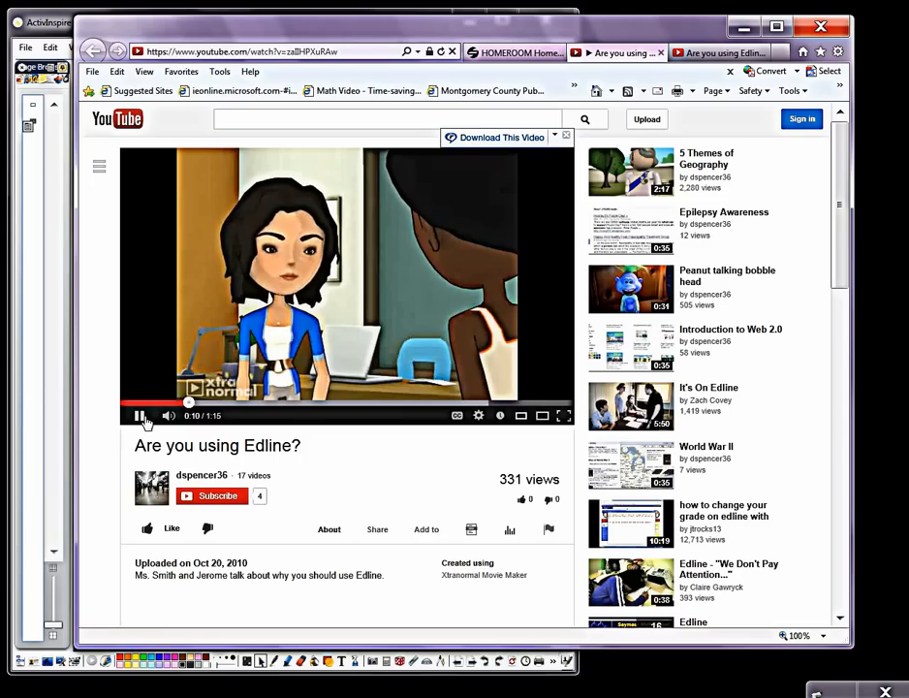
left_click(372, 395)
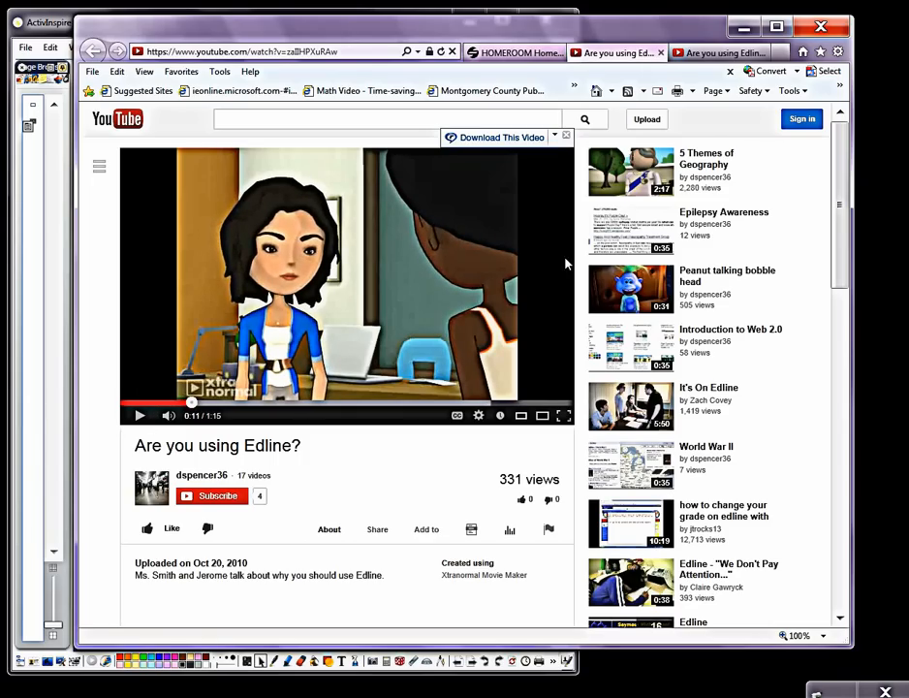
left_click(524, 54)
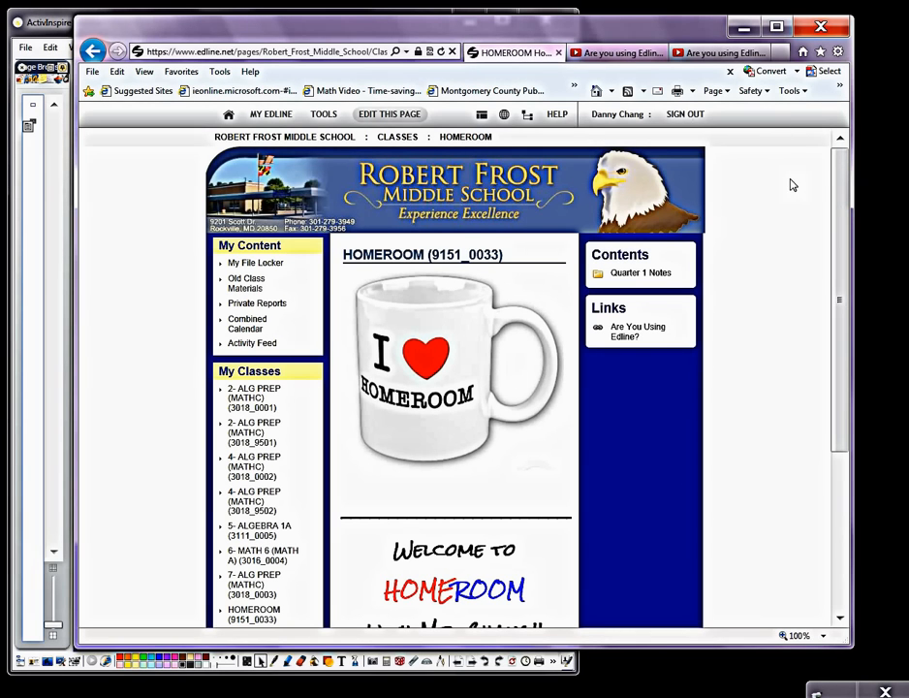
Step: Create a new item of type News in the HOMEROOM page's News section
left_click_drag(841, 189, 833, 383)
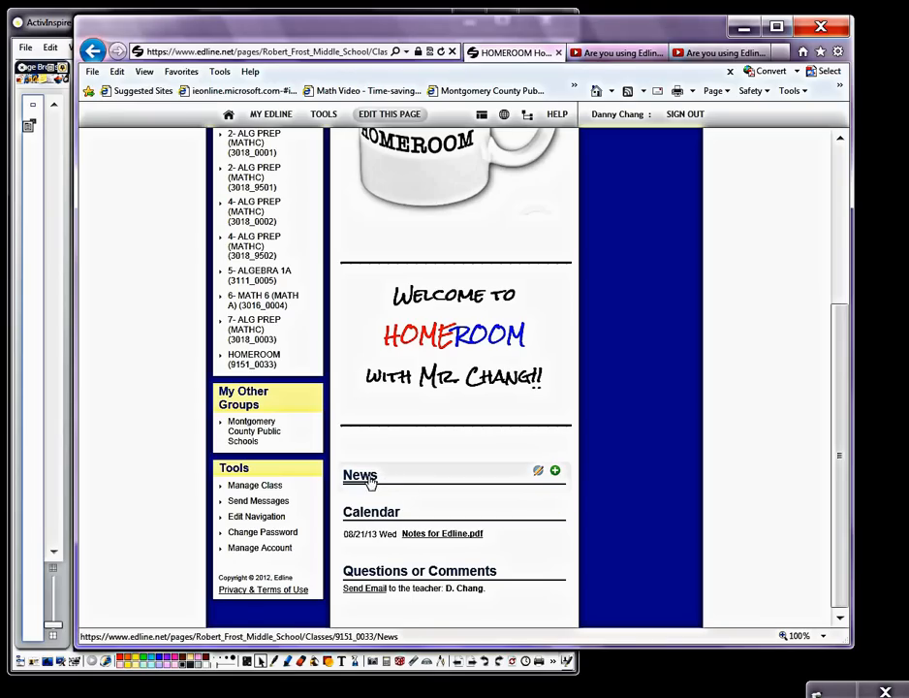
left_click(539, 472)
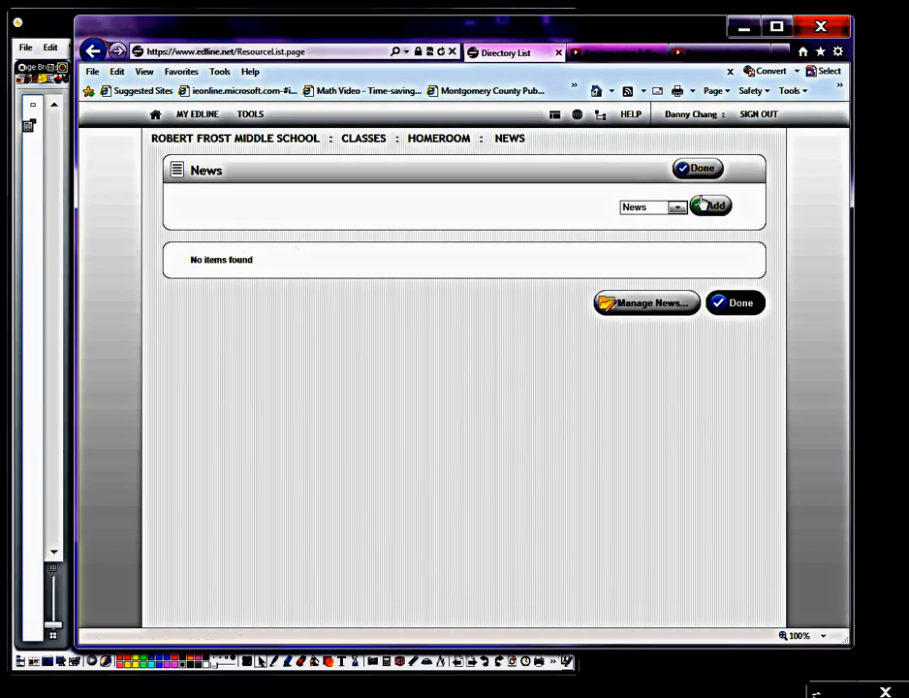
left_click(676, 209)
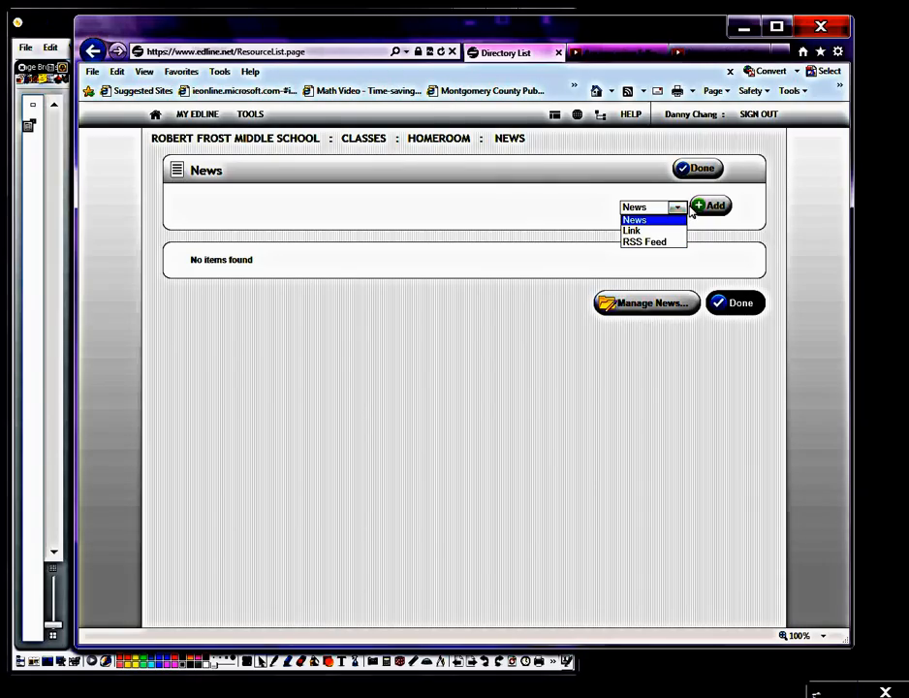
left_click(682, 208)
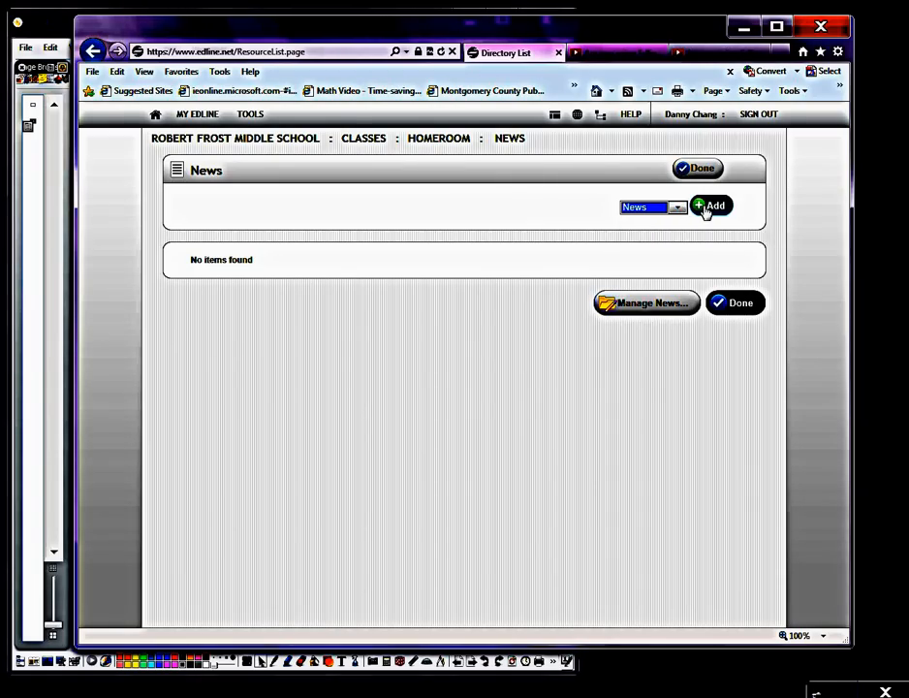
left_click(708, 207)
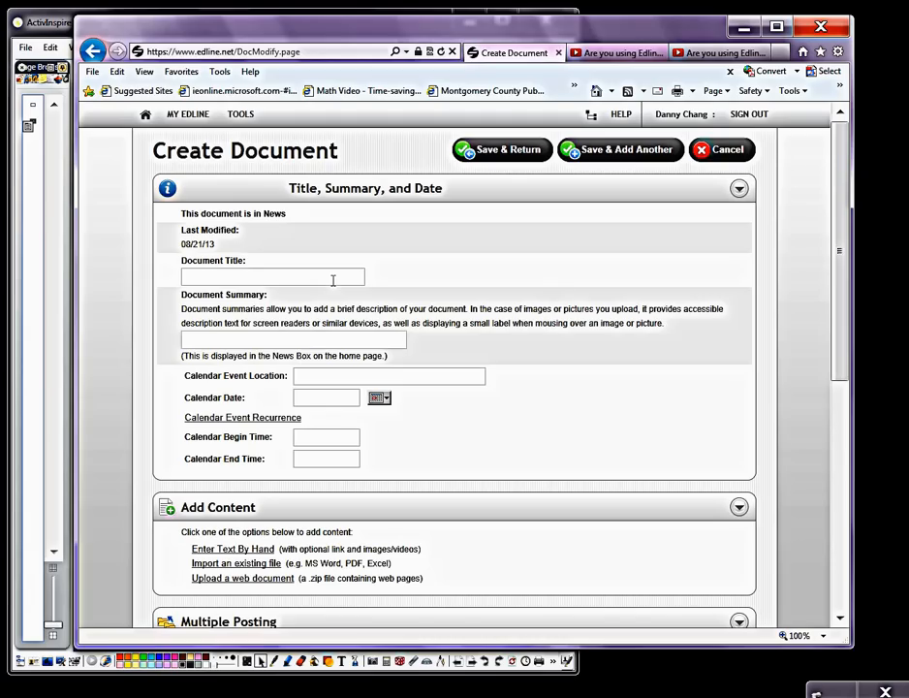
Step: Title the news document "Back to School Night" and set its calendar date to September 12, 2013
type("Back to School Night")
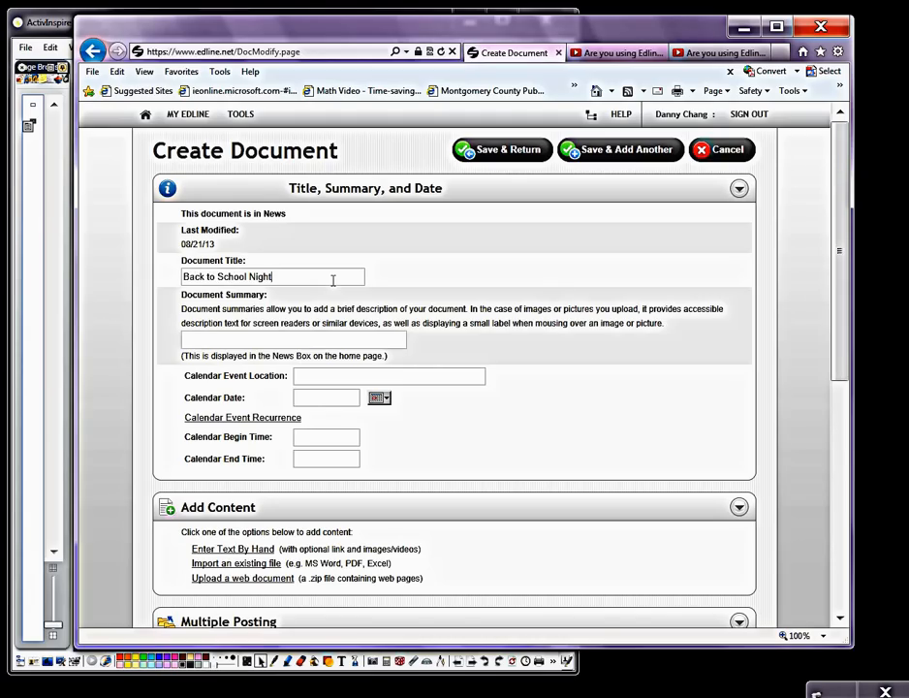
left_click(381, 399)
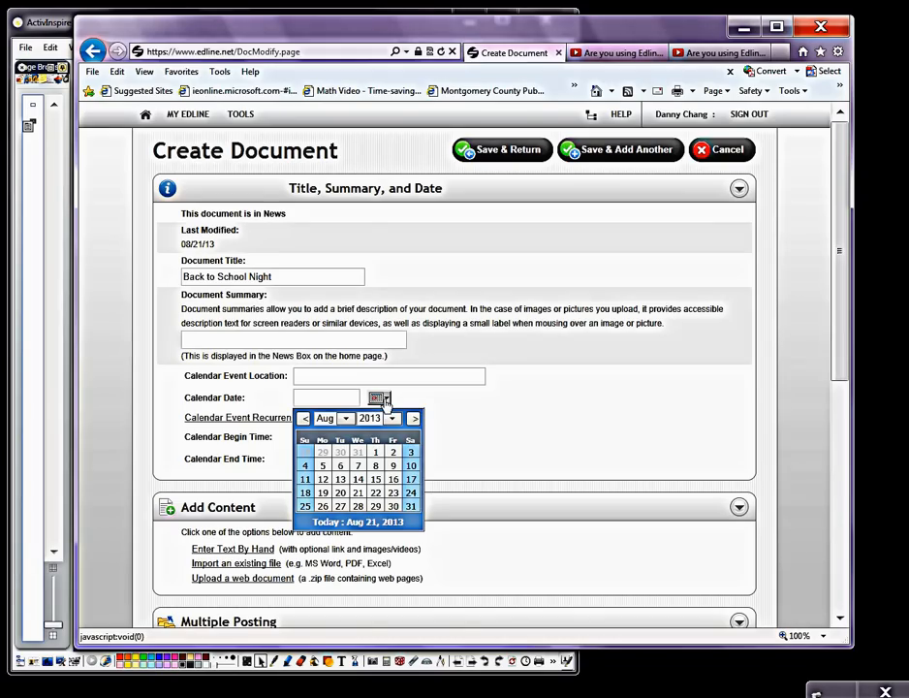
left_click(345, 418)
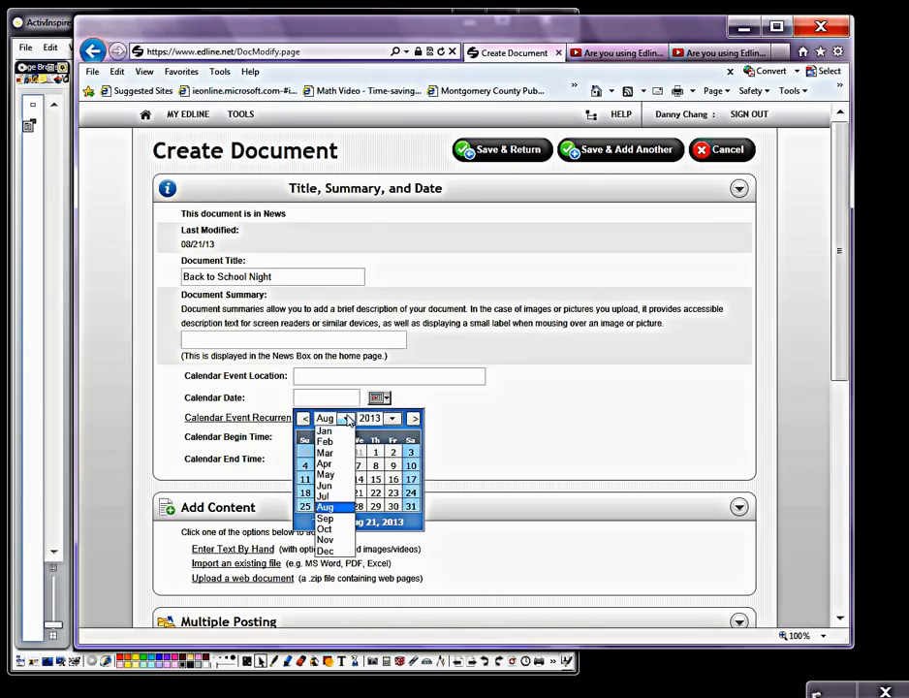
left_click(327, 520)
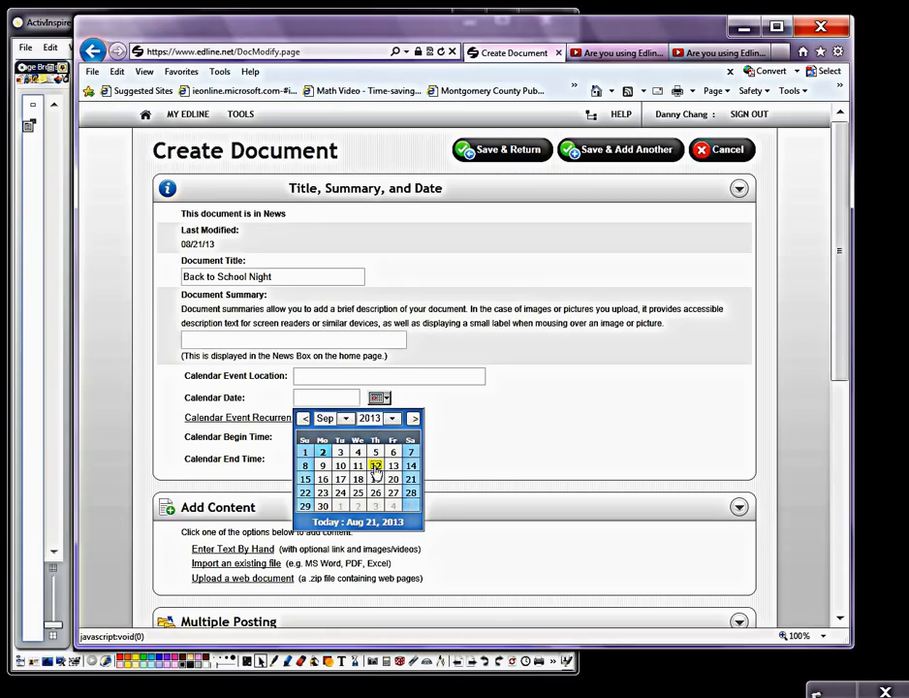
left_click(376, 466)
Step: Choose to enter the news content by hand, using the Architects_Daughter font at size 3 (12pt) in red
scroll(810, 340, "down", 3)
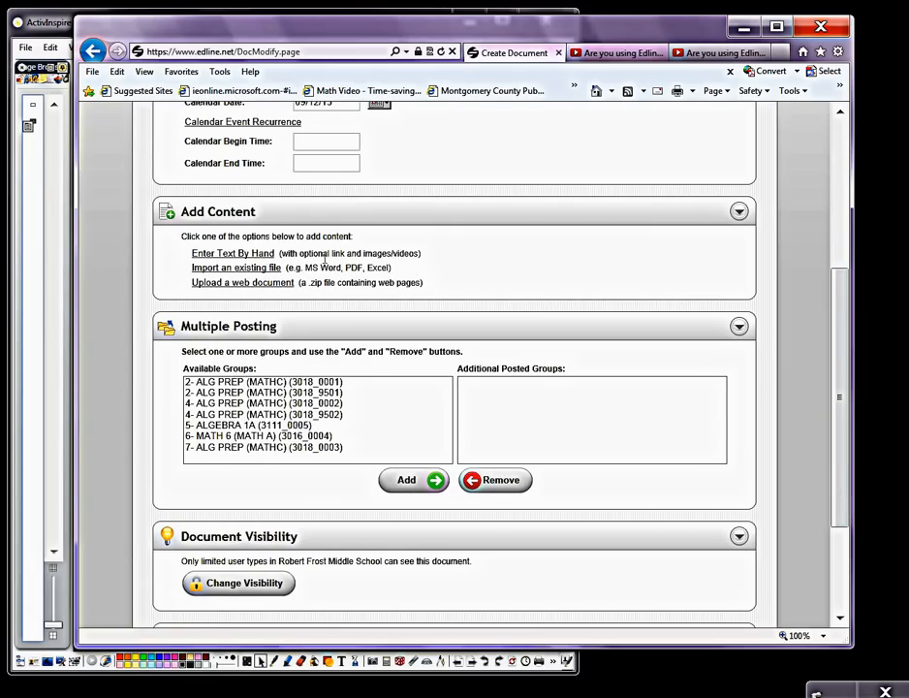
left_click(260, 254)
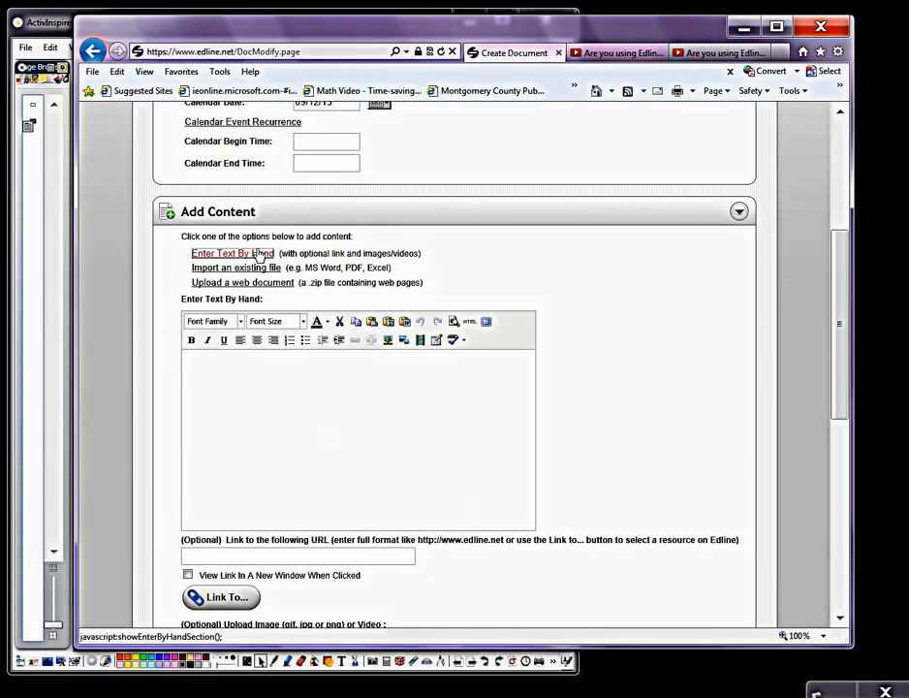
left_click(242, 382)
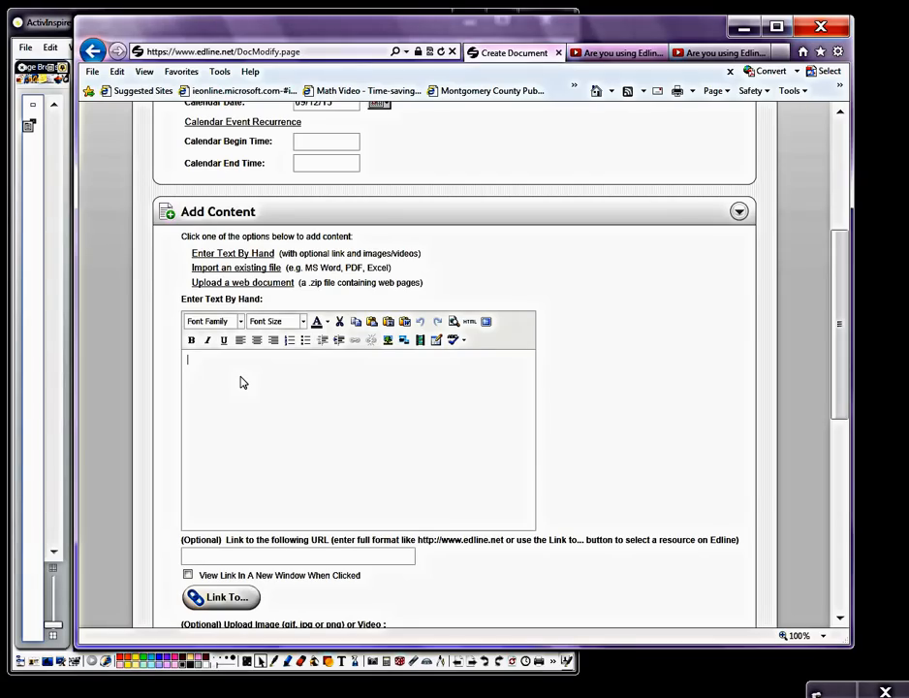
left_click(243, 326)
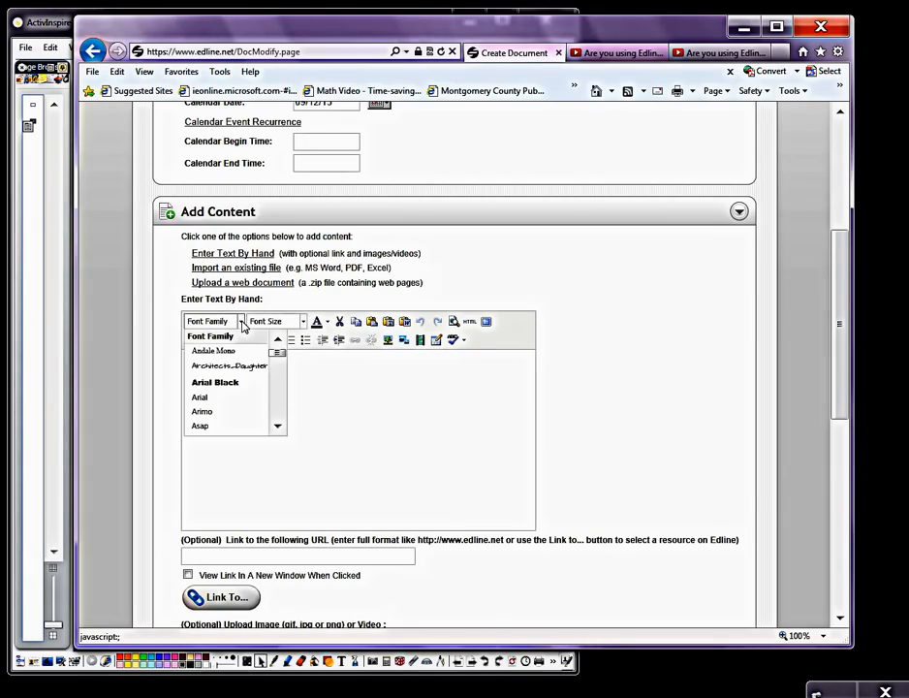
left_click(245, 365)
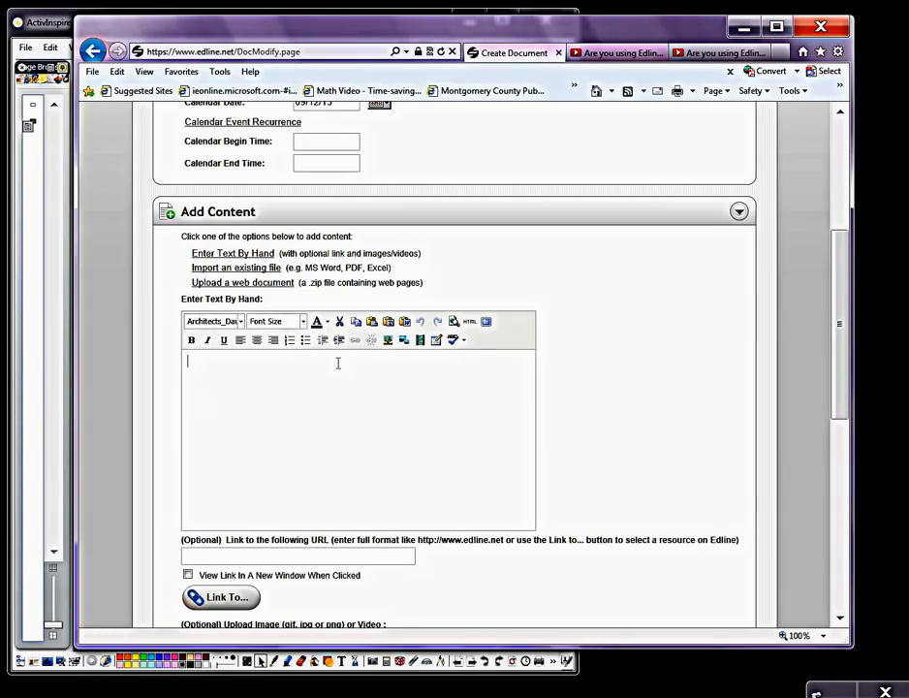
left_click(301, 321)
left_click(291, 385)
scroll(379, 403, "up", 2)
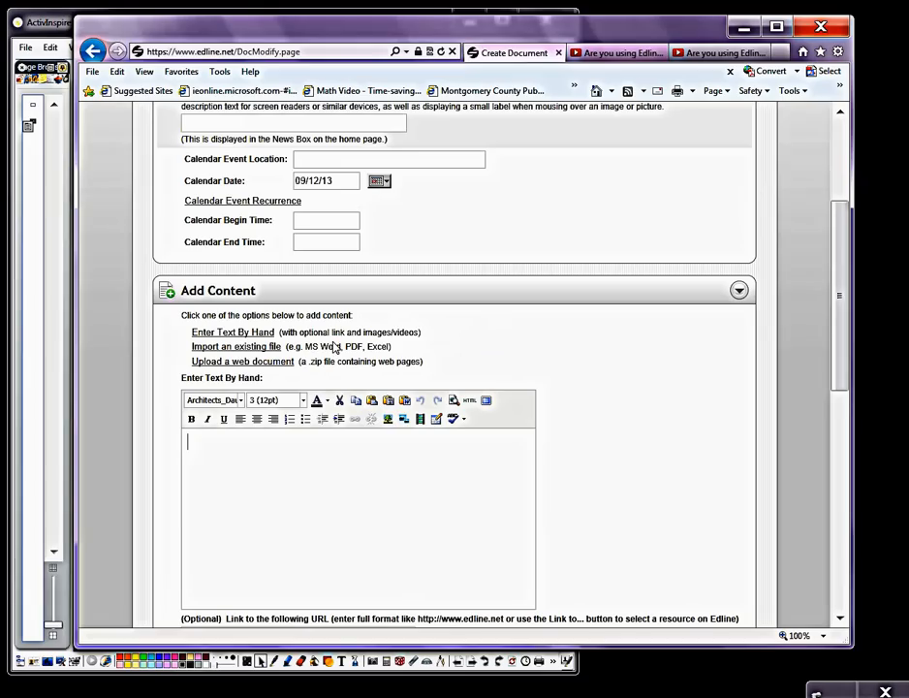
left_click(319, 400)
left_click(317, 442)
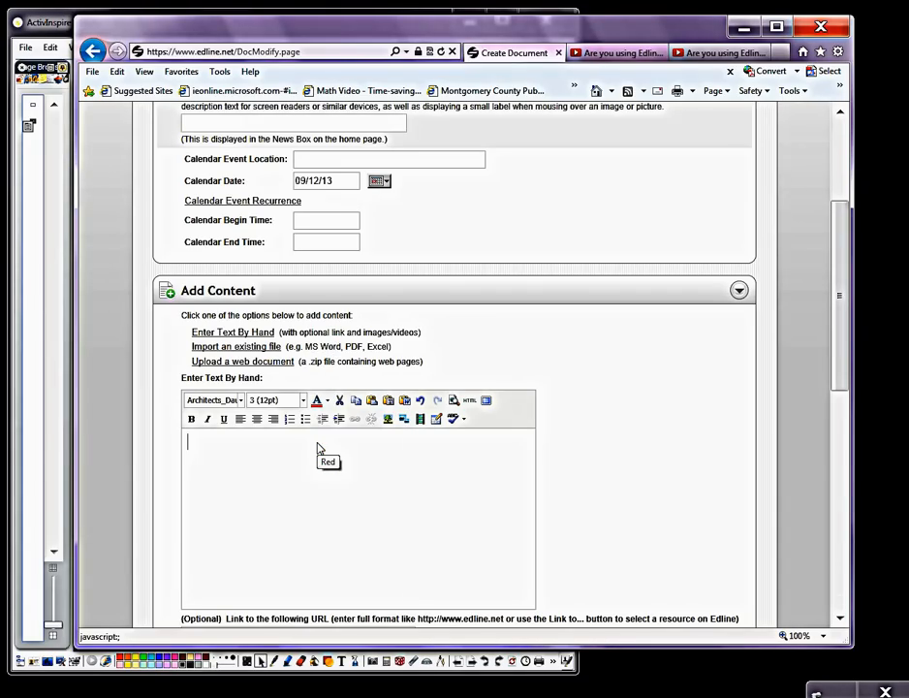
Step: Write "SAVE THE DATE!!!" in the news content and make it bold
type("SAVE THE ")
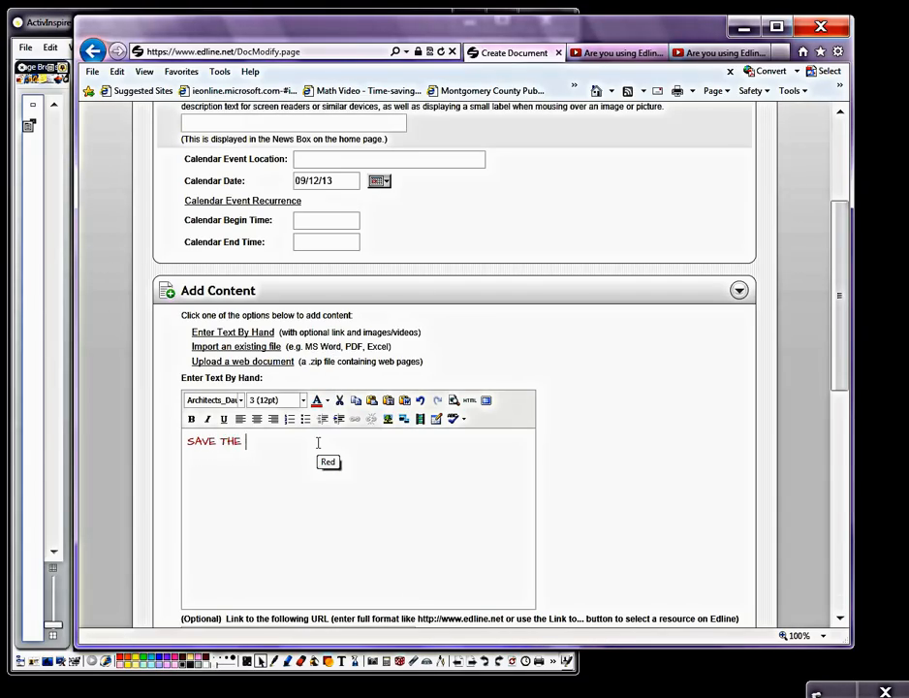
type("DATE!!")
triple_click(299, 442)
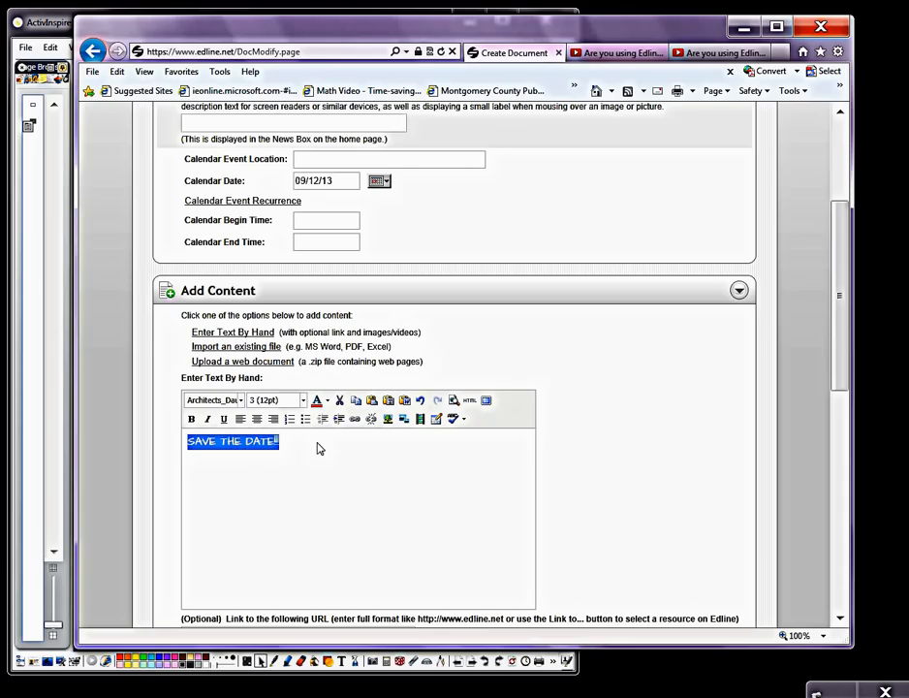
left_click(192, 419)
left_click(324, 449)
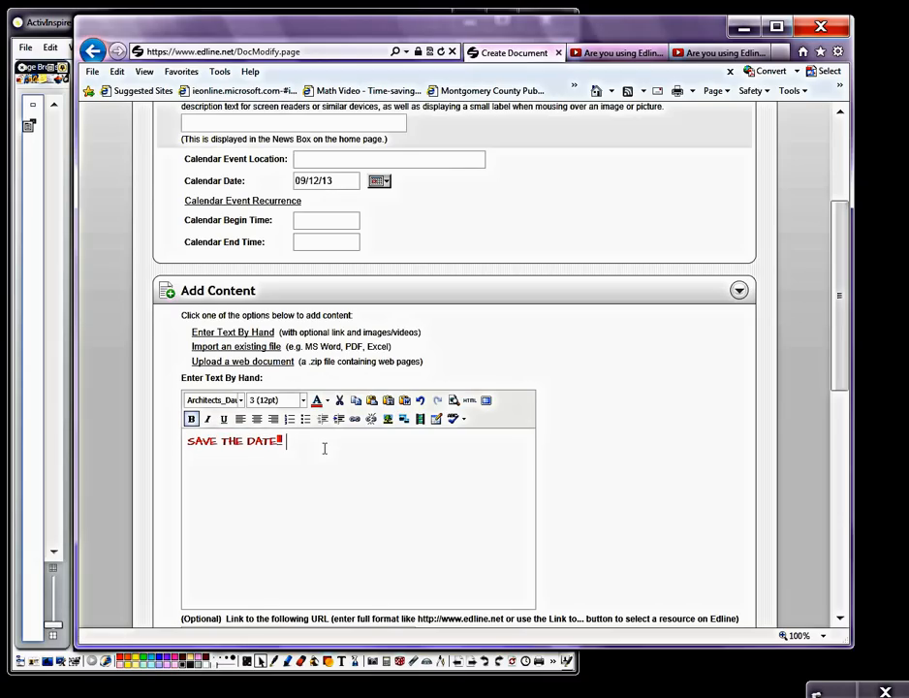
Step: Add the sentence "Back to school night will be held on September 12th!!" after the SAVE THE DATE text
type("Back to sc")
key("BackSpace")
type("chool night will be ")
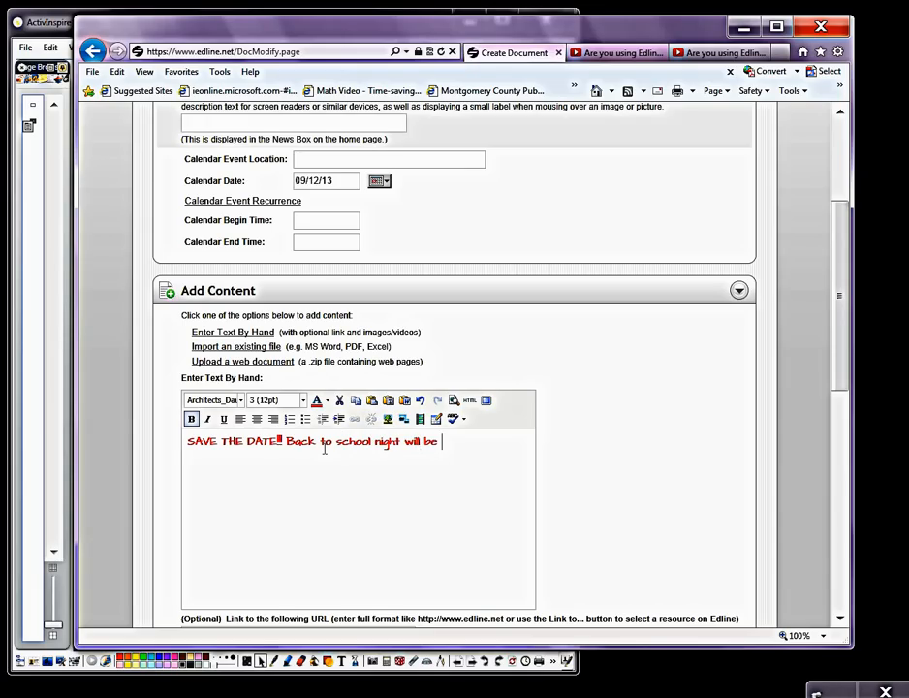
type("held on September ")
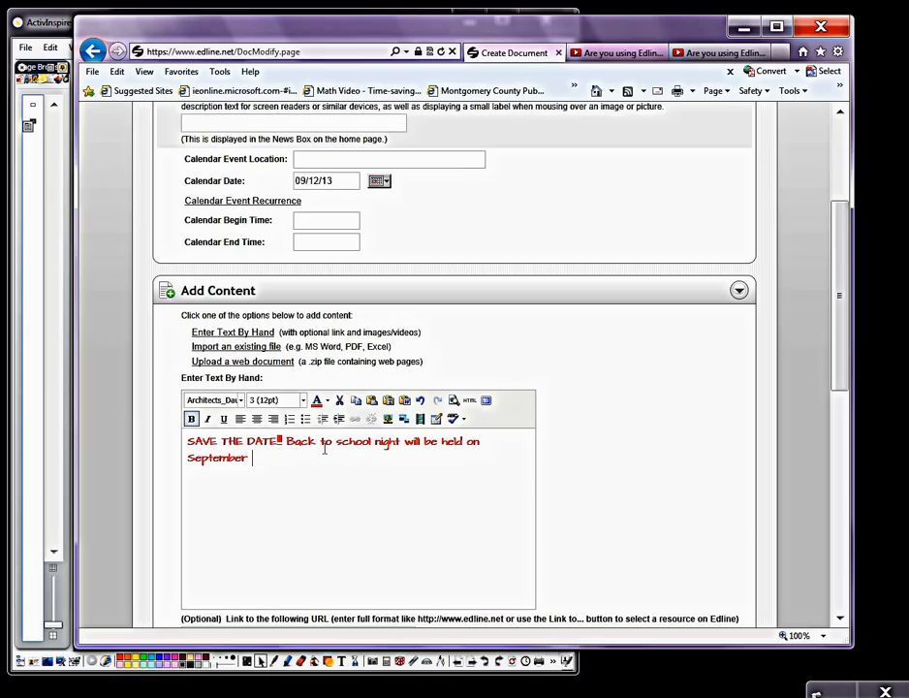
type("12th!!")
Step: Colour the "Back to school night" sentence blue and start a new line below it
left_click_drag(287, 442, 288, 456)
left_click(320, 399)
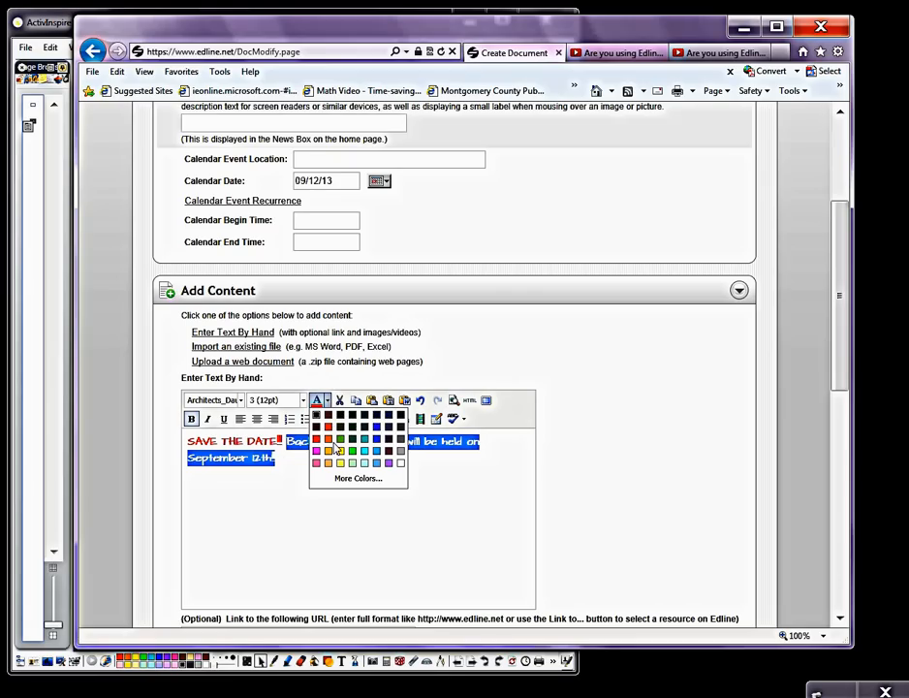
left_click(376, 430)
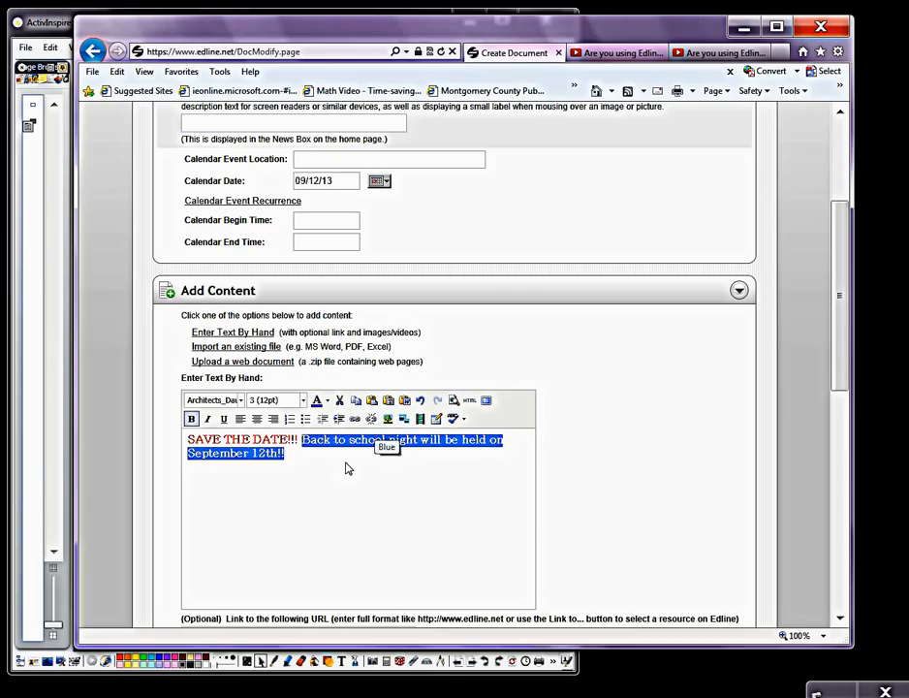
left_click(392, 485)
key("Return")
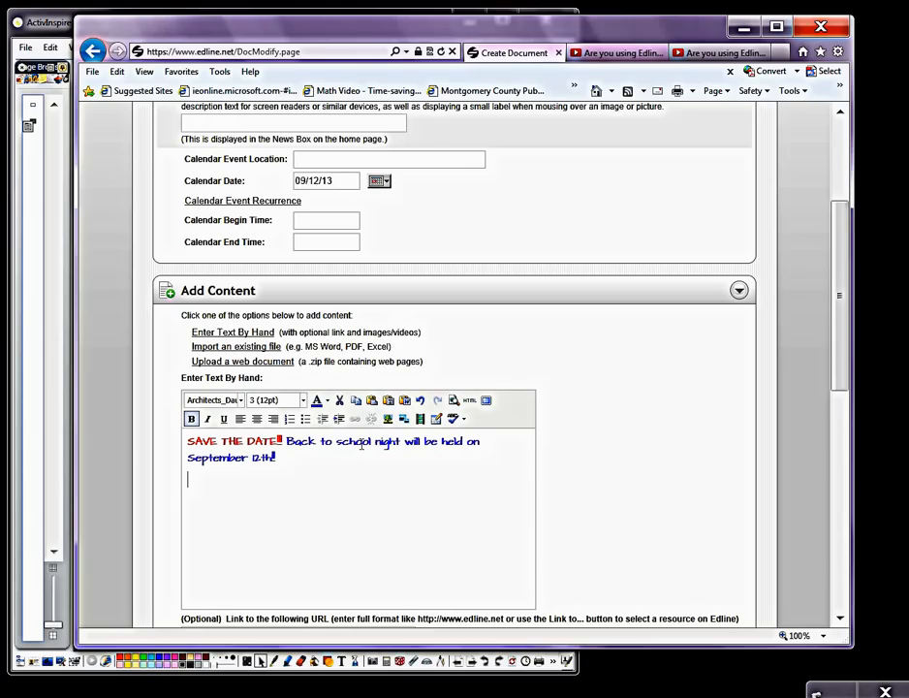
Step: Add all the available groups, from 2- ALG PREP (3018_0001) to 7- ALG PREP (3018_0003), to the news document's additional posted groups
left_click_drag(844, 351, 845, 566)
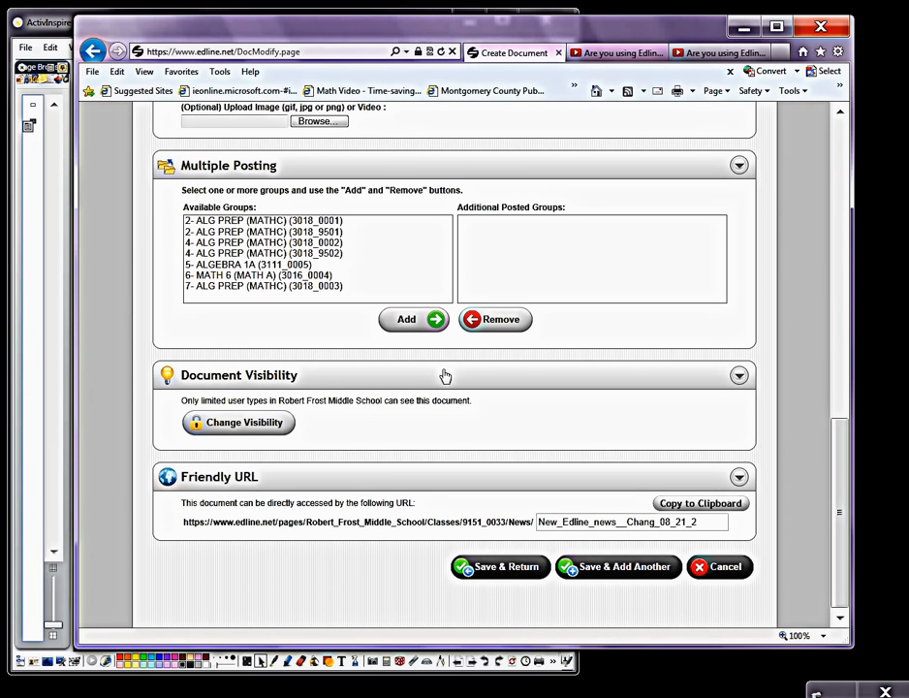
left_click(287, 221)
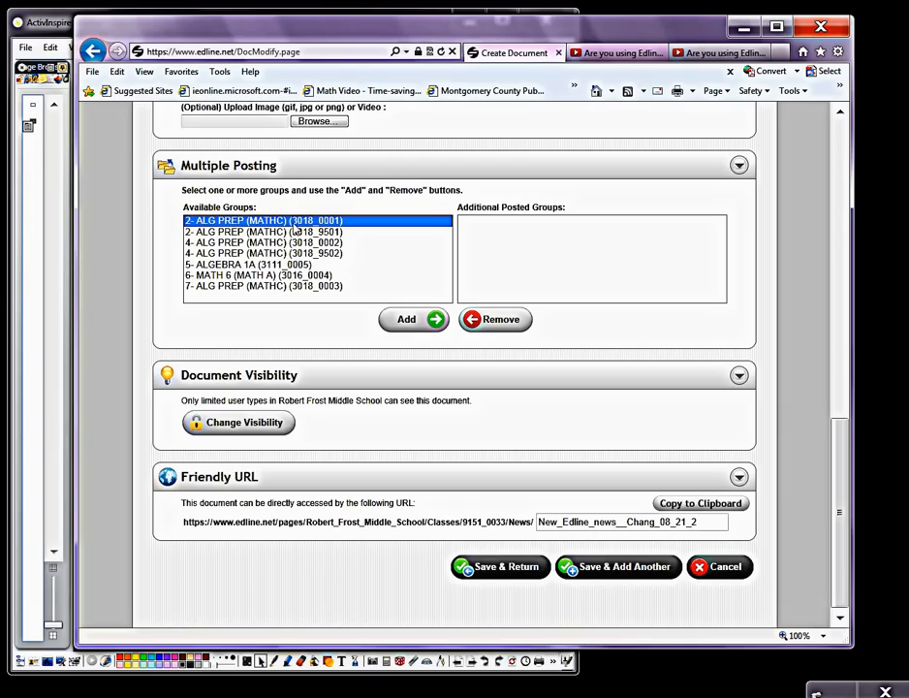
left_click(312, 287, "shift")
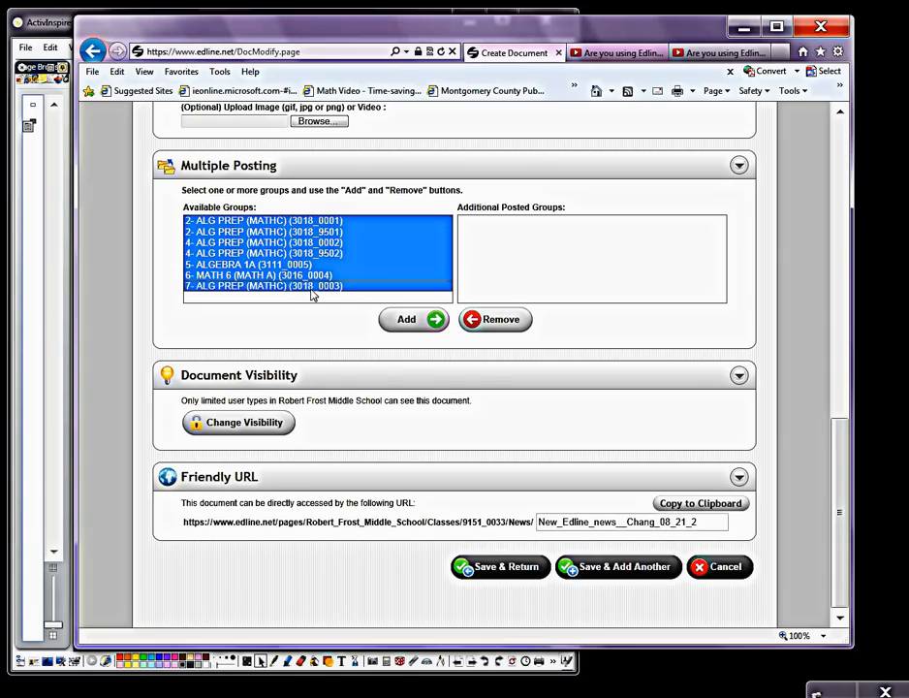
left_click(401, 324)
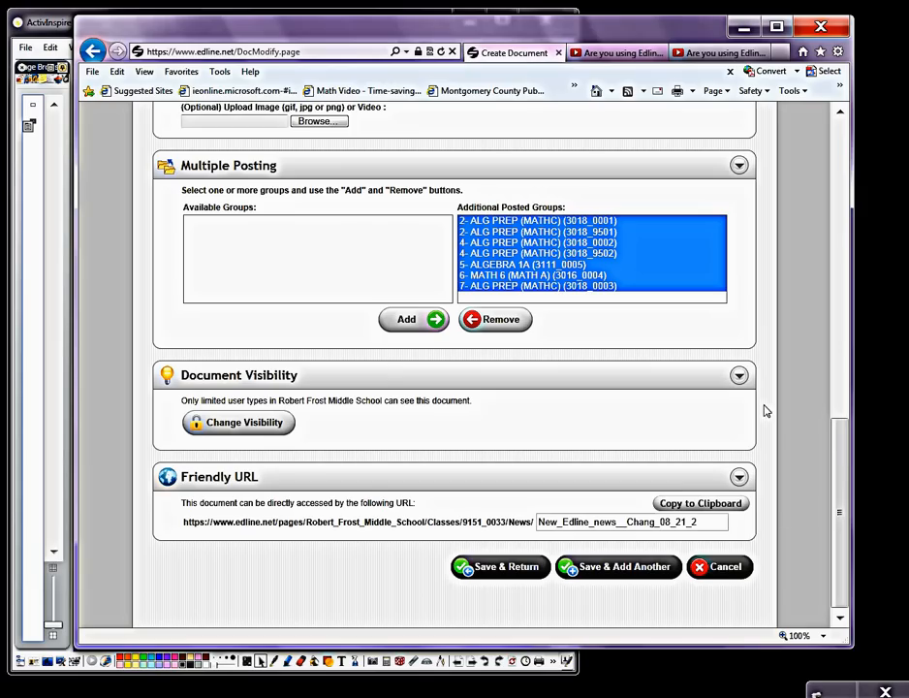
Step: Save the Back to School Night news item and finish managing the news to return to the HOMEROOM class page
left_click(508, 570)
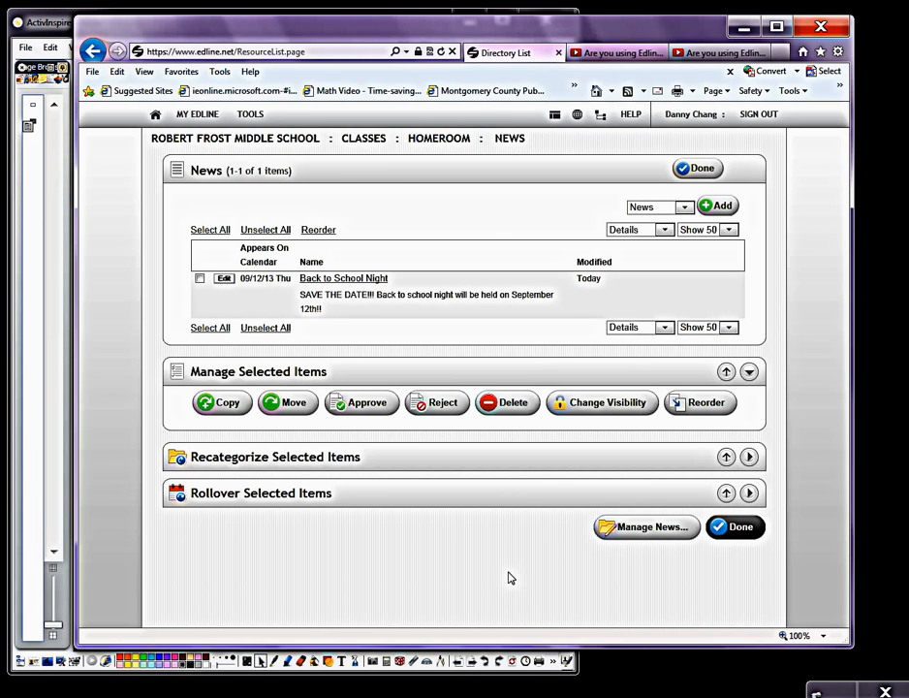
left_click(695, 175)
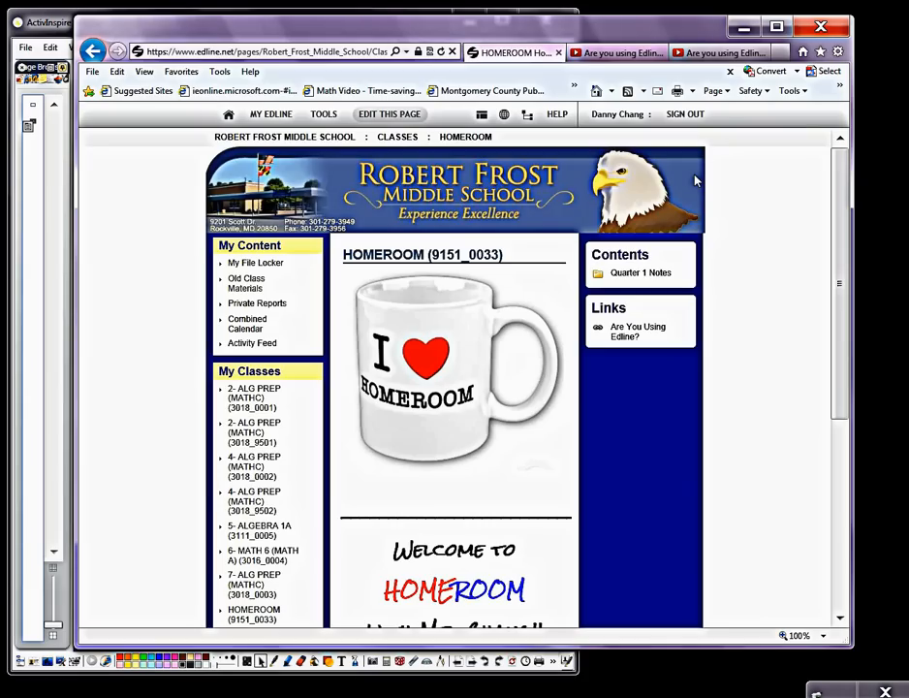
Step: Check the News and Calendar sections of the class page and open the Back to School Night news item
scroll(628, 399, "down", 5)
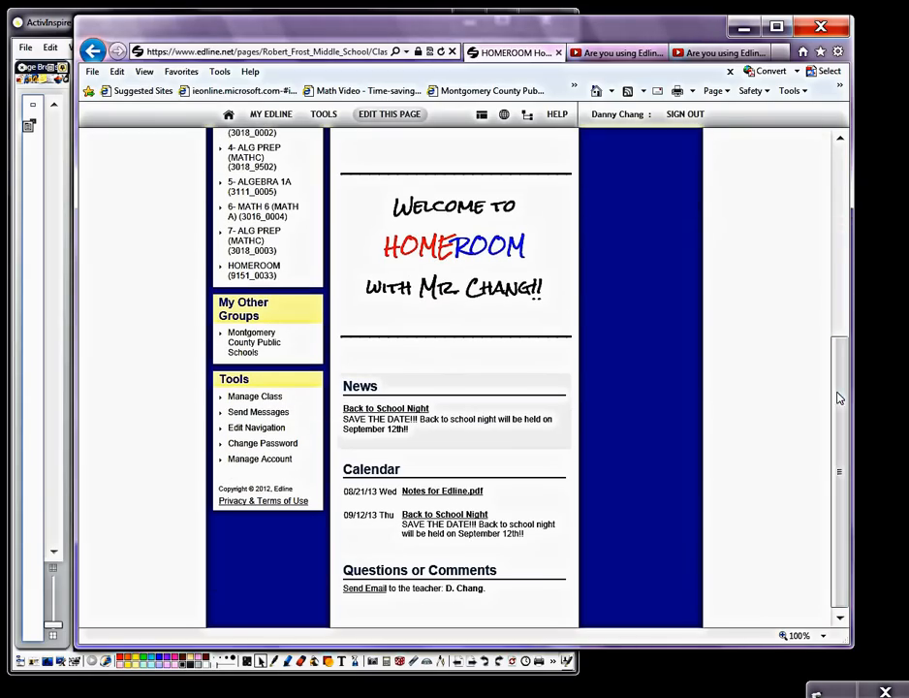
mouse_move(518, 442)
mouse_move(437, 544)
mouse_move(451, 406)
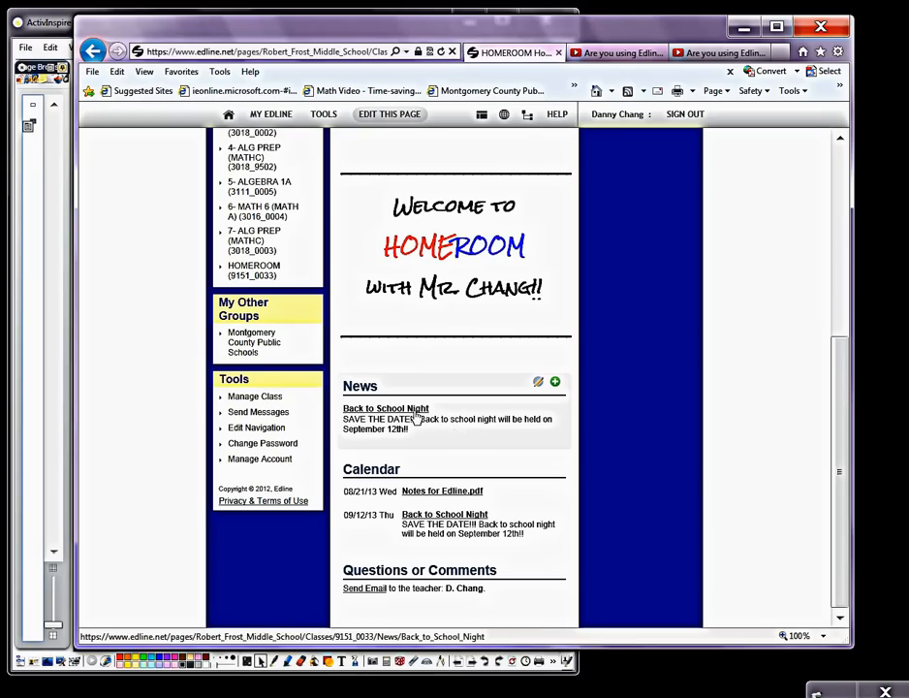
left_click(415, 416)
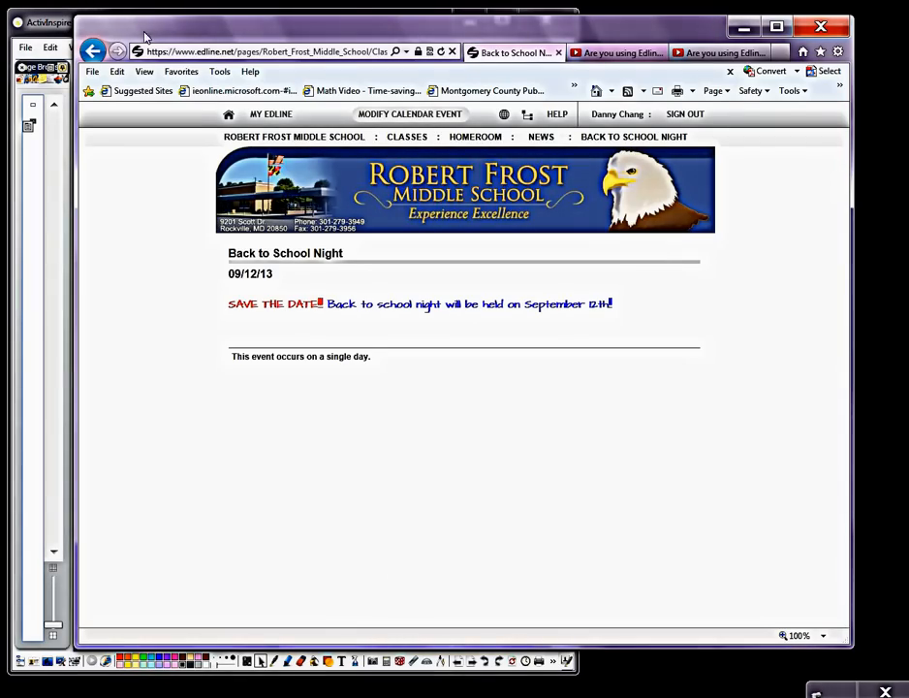
Step: Go back from the news item to the HOMEROOM class page and review the whole page
left_click(272, 114)
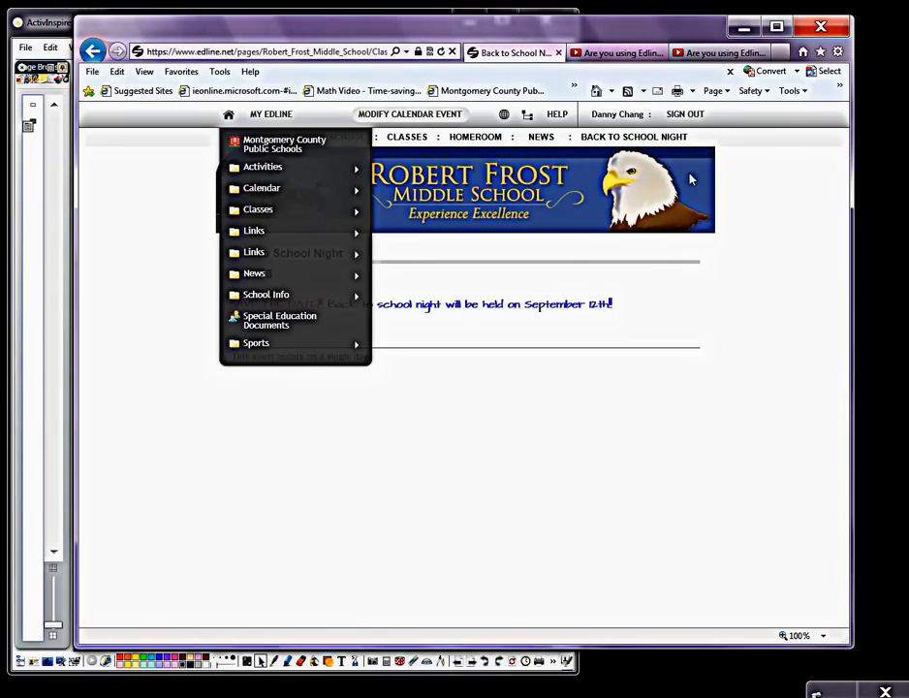
left_click(479, 143)
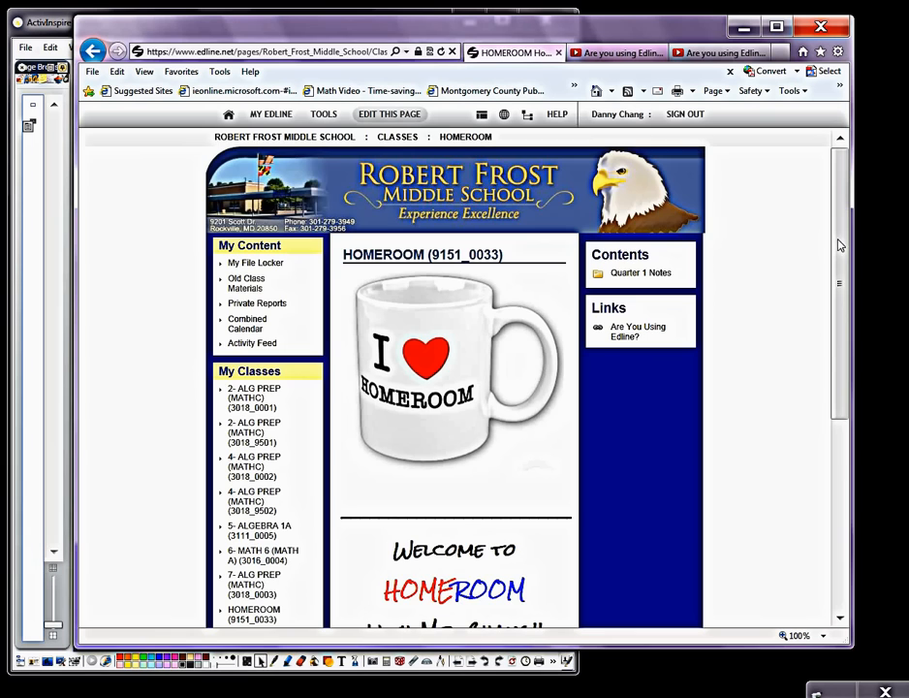
left_click_drag(840, 247, 841, 435)
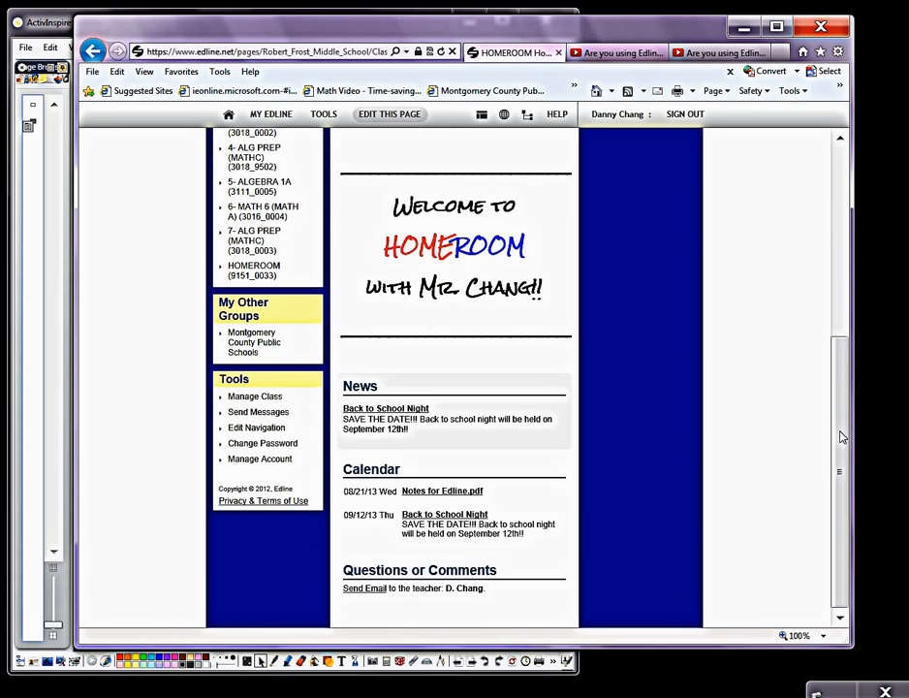
left_click_drag(842, 438, 841, 281)
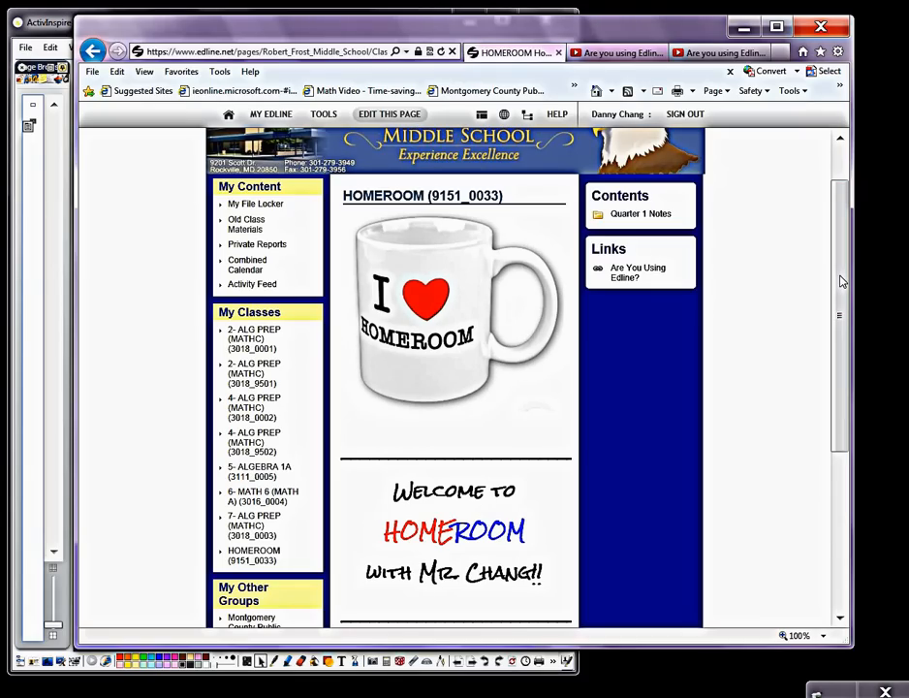